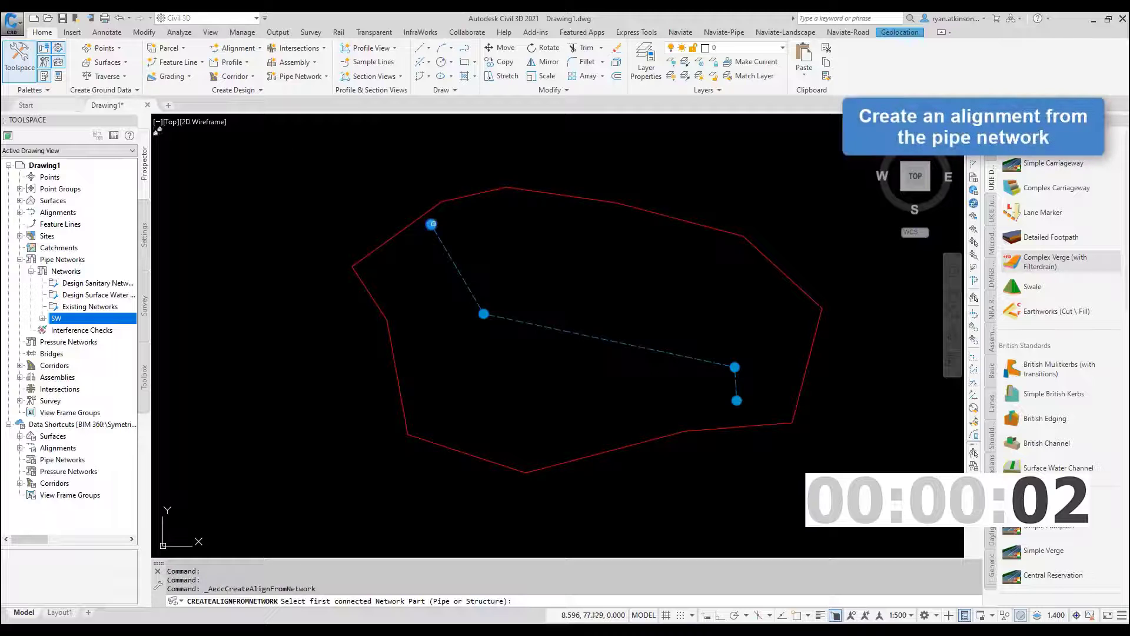
- Create an alignment along the SW pipe network, using the Design Style LWT style and the No labels set, with profile creation enabled
{"action": "left_click", "coordinate": [742, 403]}
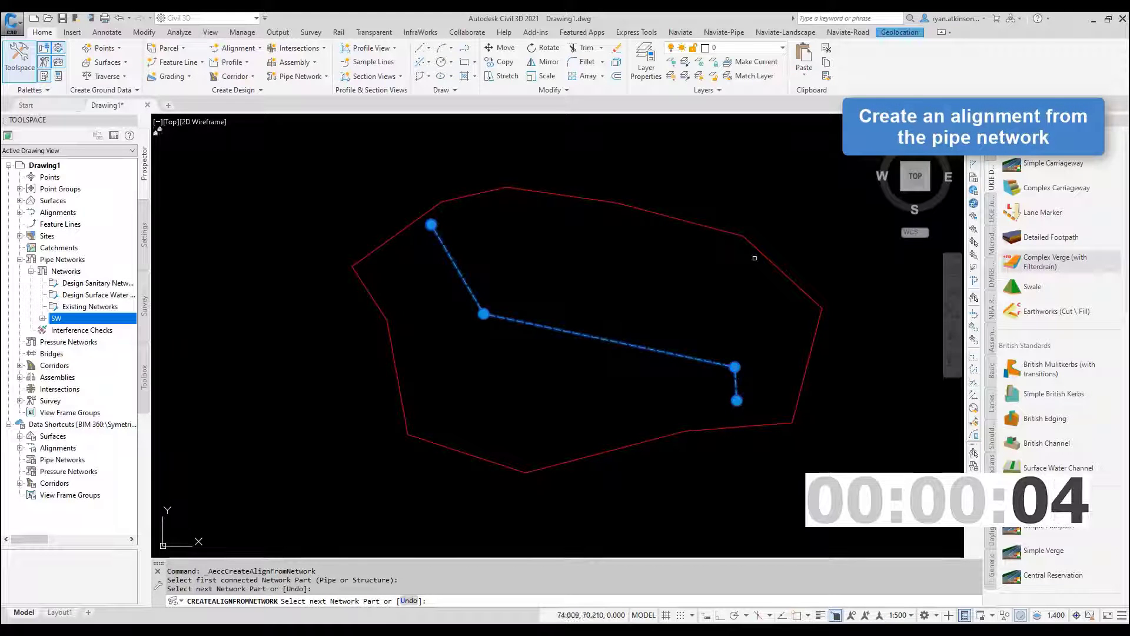
{"action": "key", "text": "Return"}
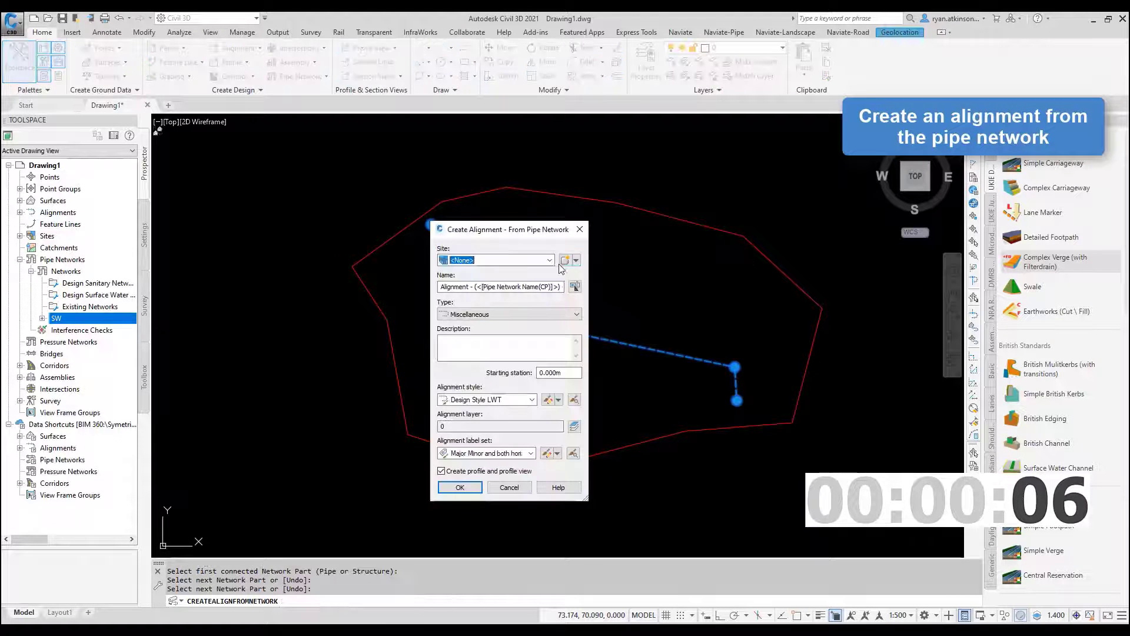
{"action": "left_click", "coordinate": [487, 399]}
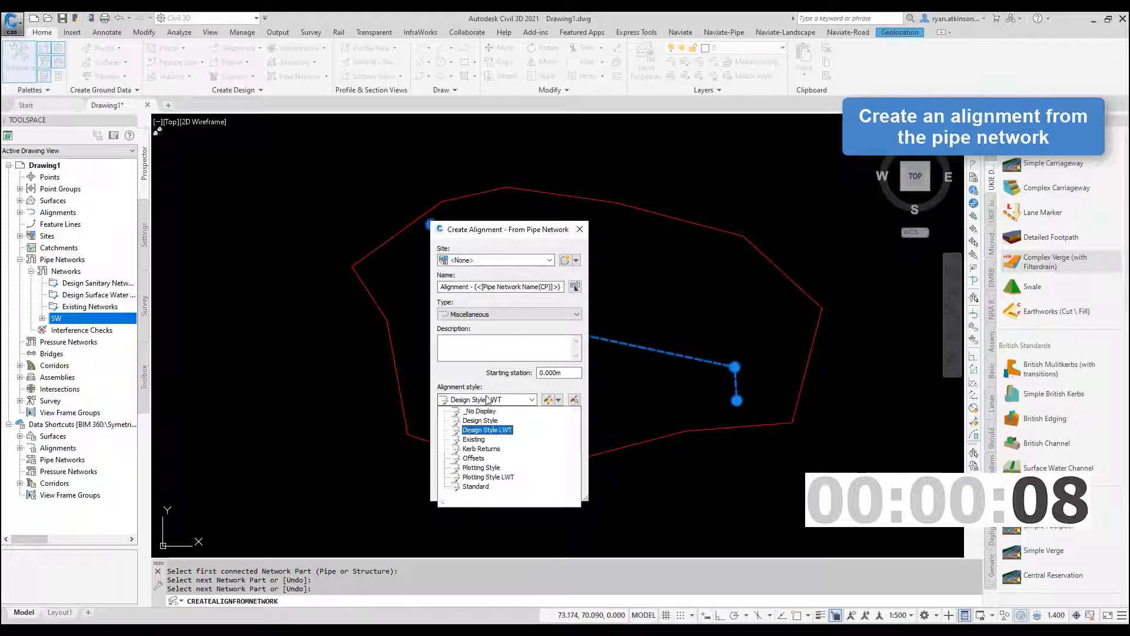
{"action": "left_click", "coordinate": [484, 423]}
{"action": "left_click", "coordinate": [489, 453]}
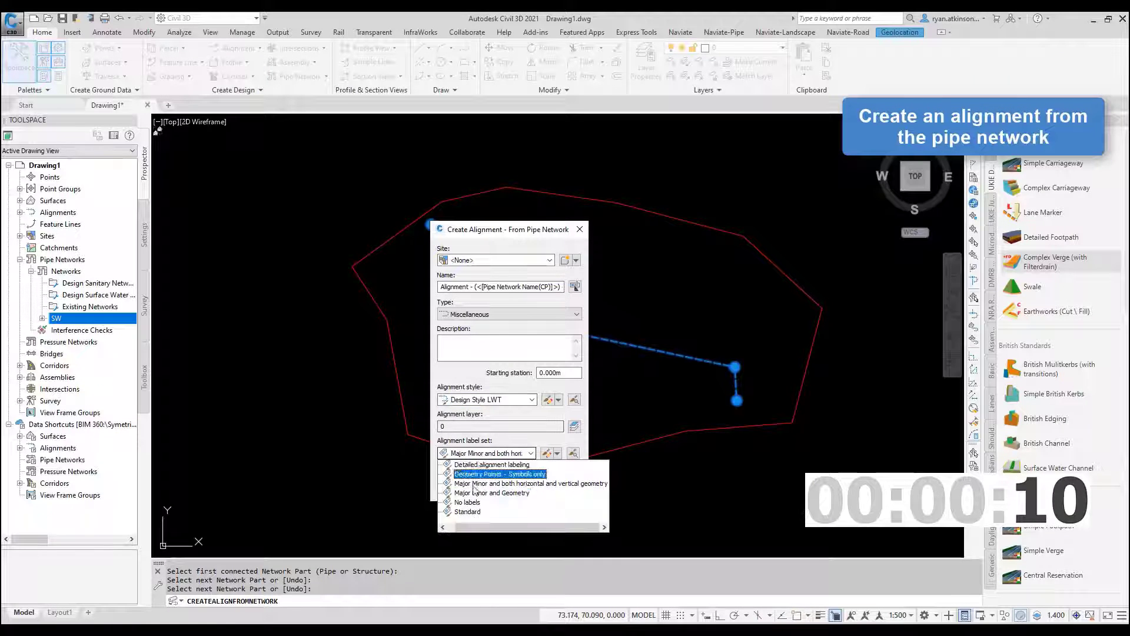
{"action": "left_click", "coordinate": [469, 505]}
{"action": "left_click", "coordinate": [461, 487]}
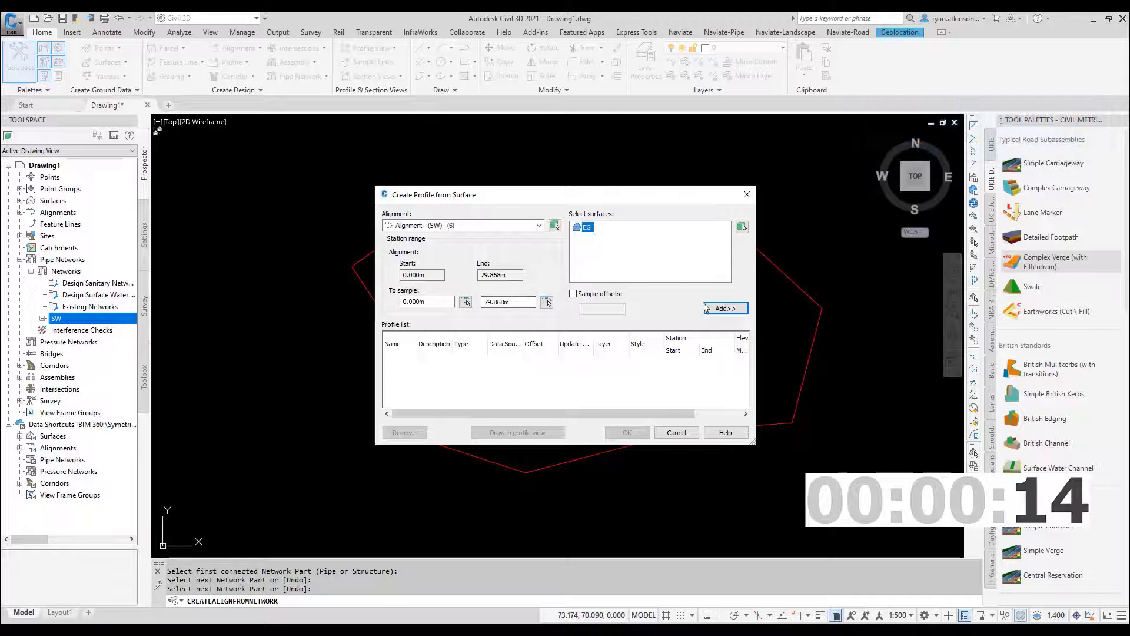
- Sample the EG surface profile and draw it in a Natural Scale profile view placed east of the site boundary
{"action": "left_click", "coordinate": [726, 309]}
{"action": "left_click", "coordinate": [551, 435]}
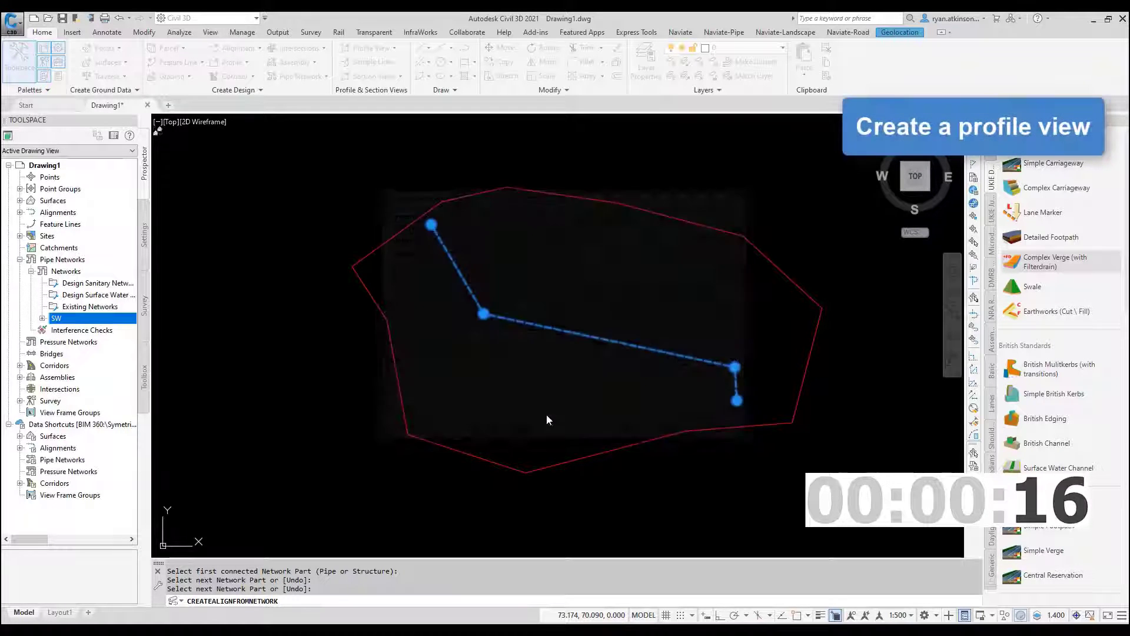
{"action": "left_click", "coordinate": [554, 319]}
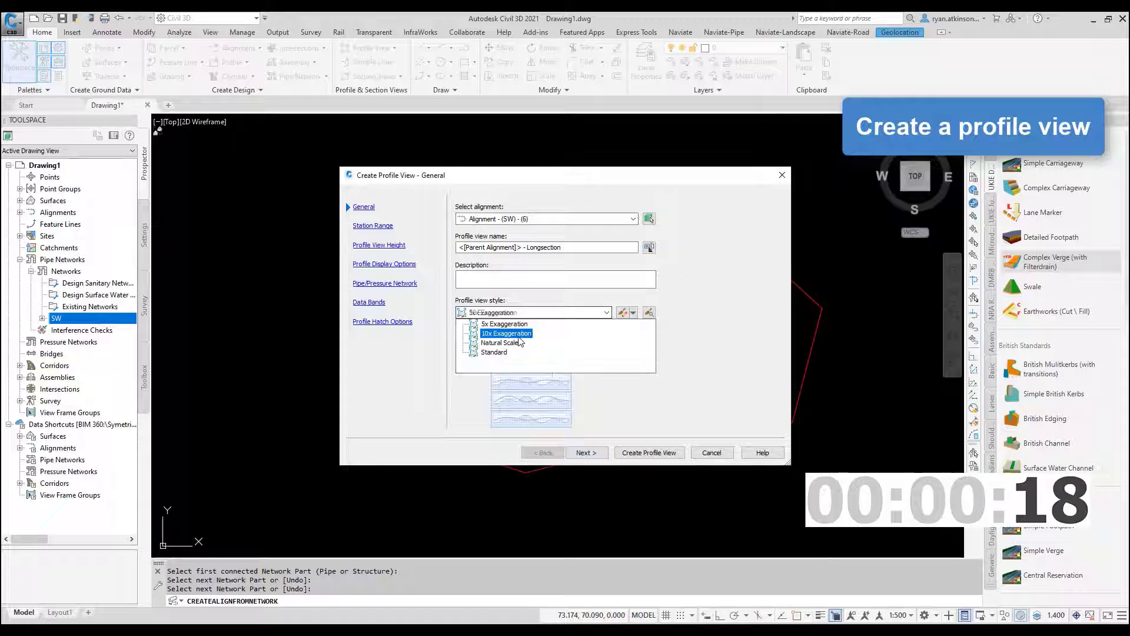
{"action": "left_click", "coordinate": [510, 343]}
{"action": "left_click", "coordinate": [649, 452]}
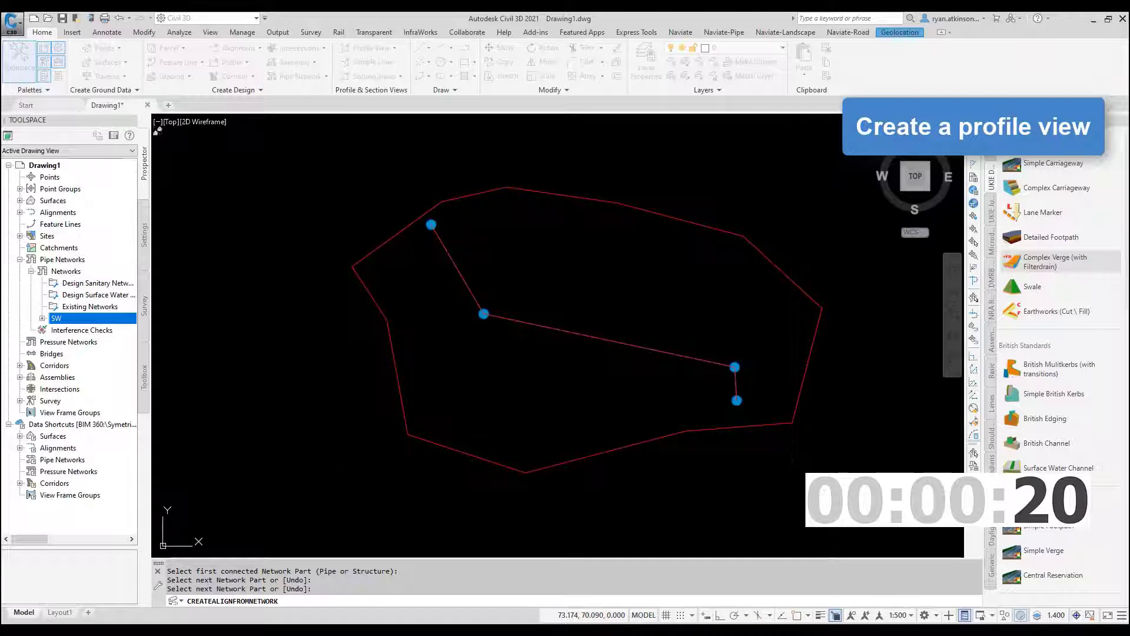
{"action": "middle_click_drag", "start_coordinate": [649, 346], "coordinate": [388, 329]}
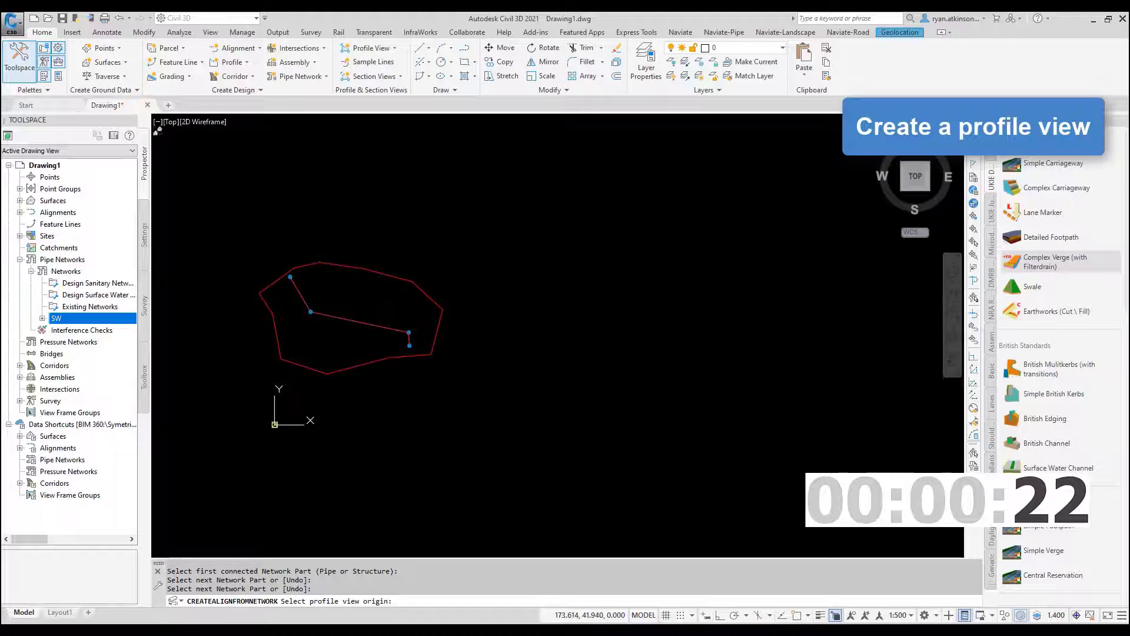
{"action": "left_click", "coordinate": [544, 333]}
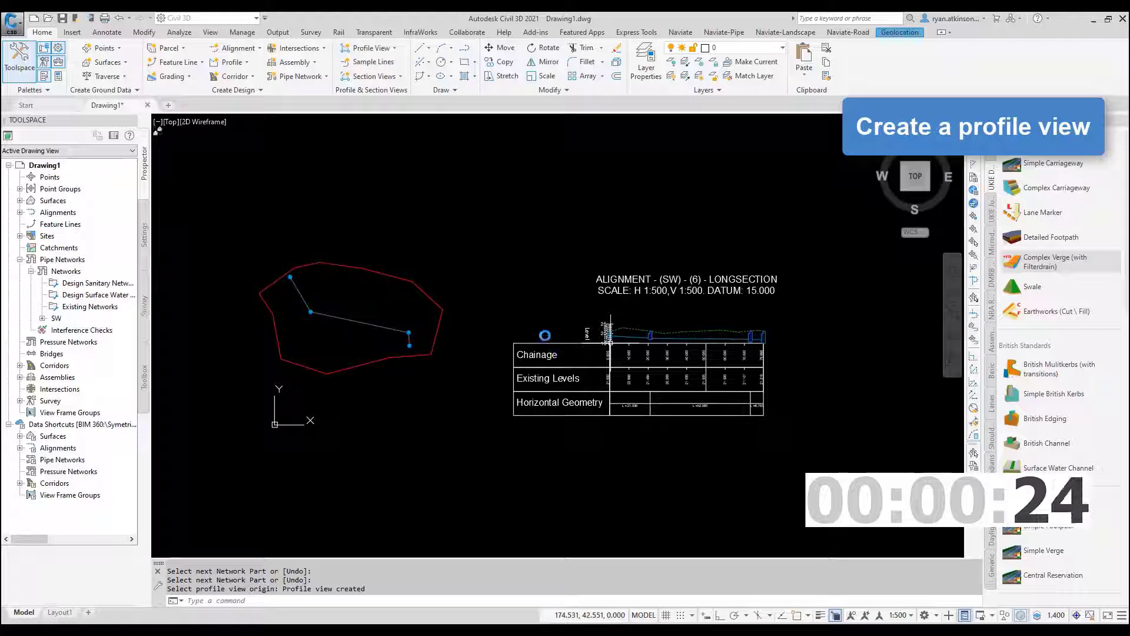
{"action": "key", "text": "Escape"}
{"action": "key", "text": "Escape"}
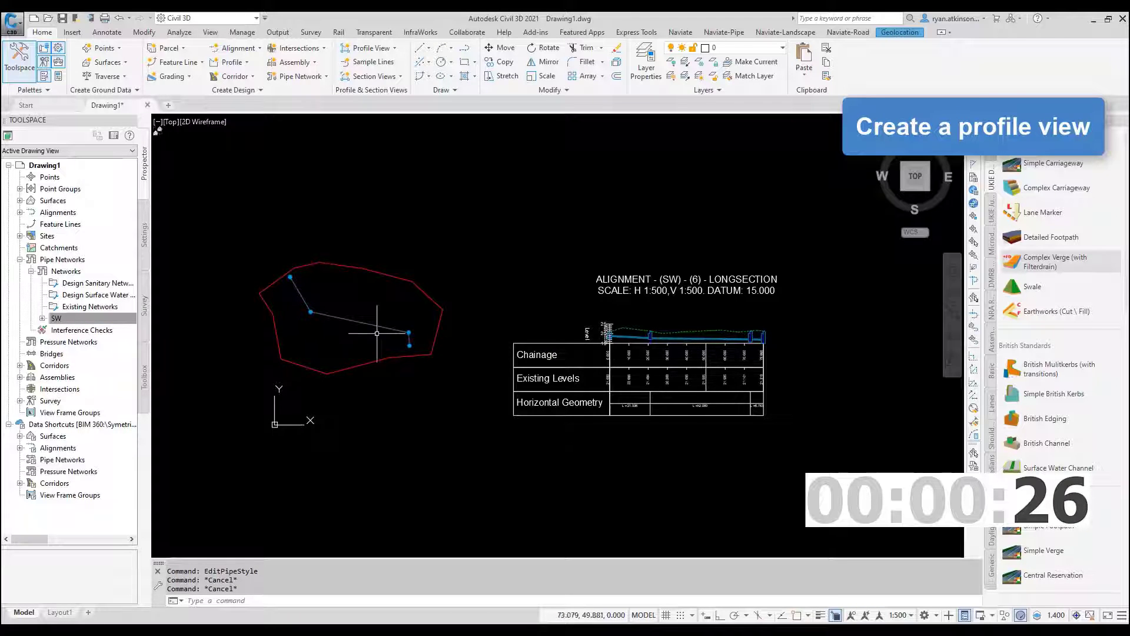
- Offset the SW alignment with one offset of 3.5 m on the left and none on the right
{"action": "scroll", "coordinate": [377, 333], "scroll_direction": "up", "scroll_amount": 6}
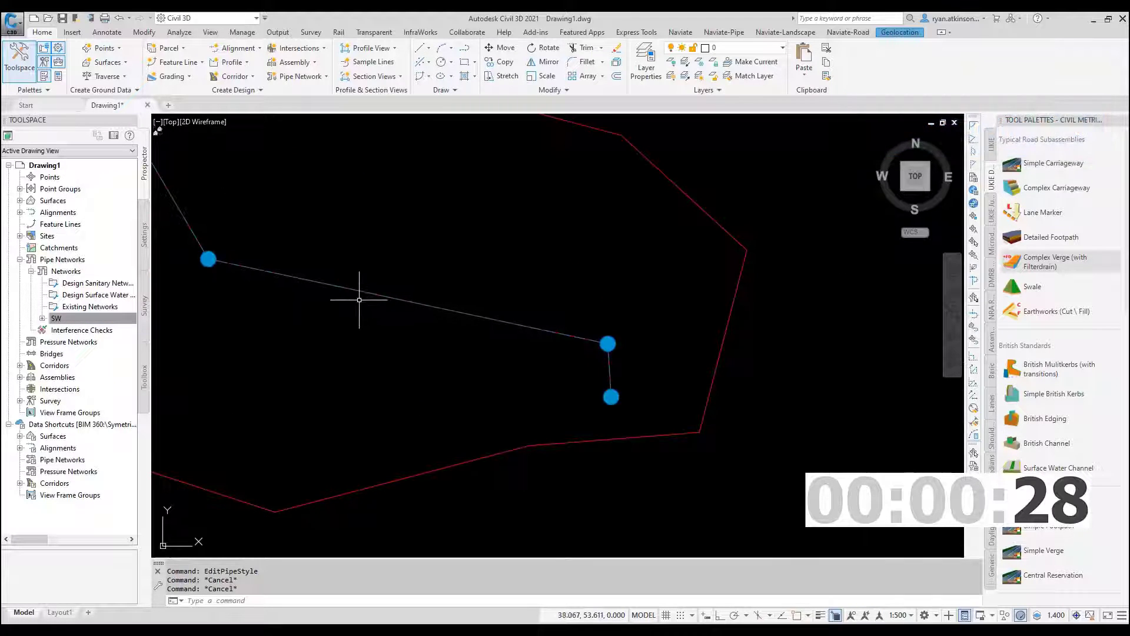
{"action": "left_click", "coordinate": [369, 294]}
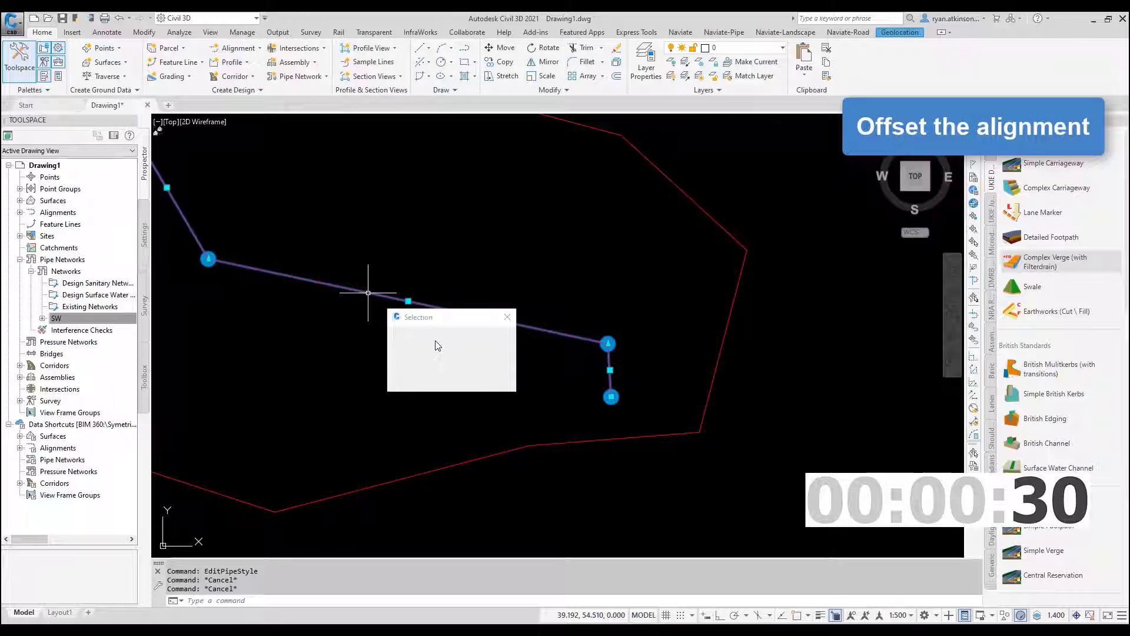
{"action": "left_click", "coordinate": [426, 334]}
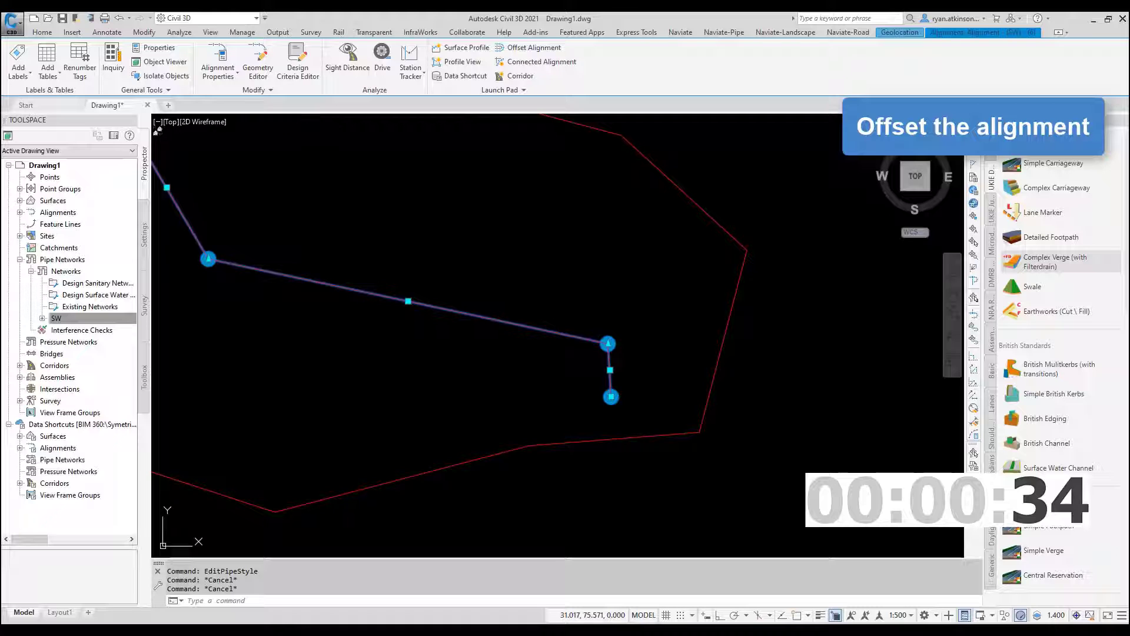
{"action": "left_click", "coordinate": [532, 47]}
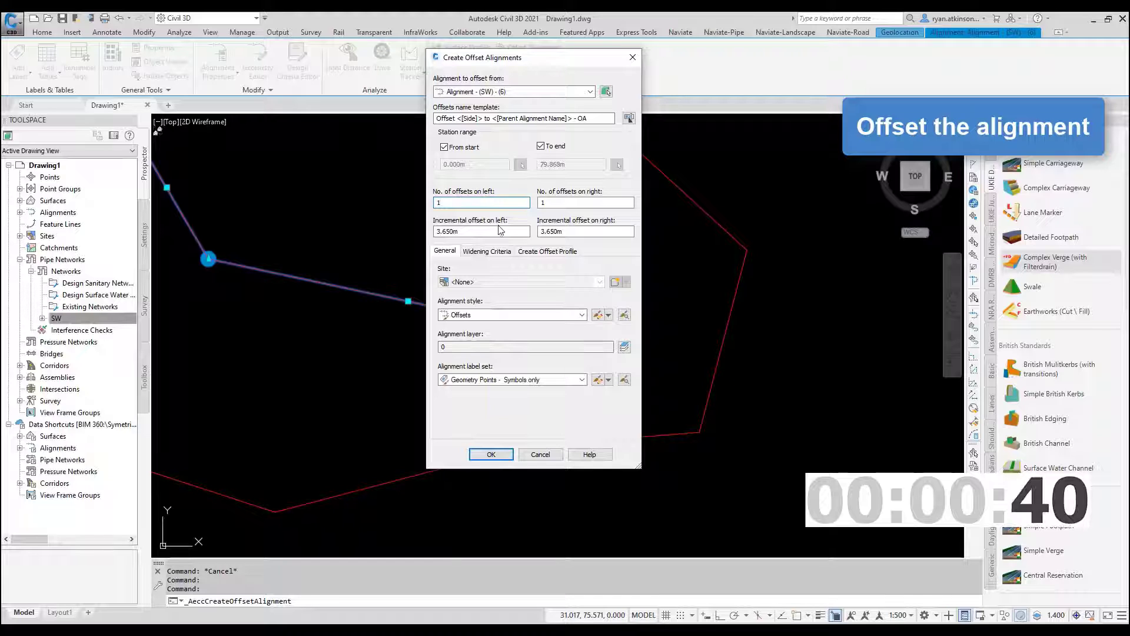
{"action": "left_click", "coordinate": [475, 231]}
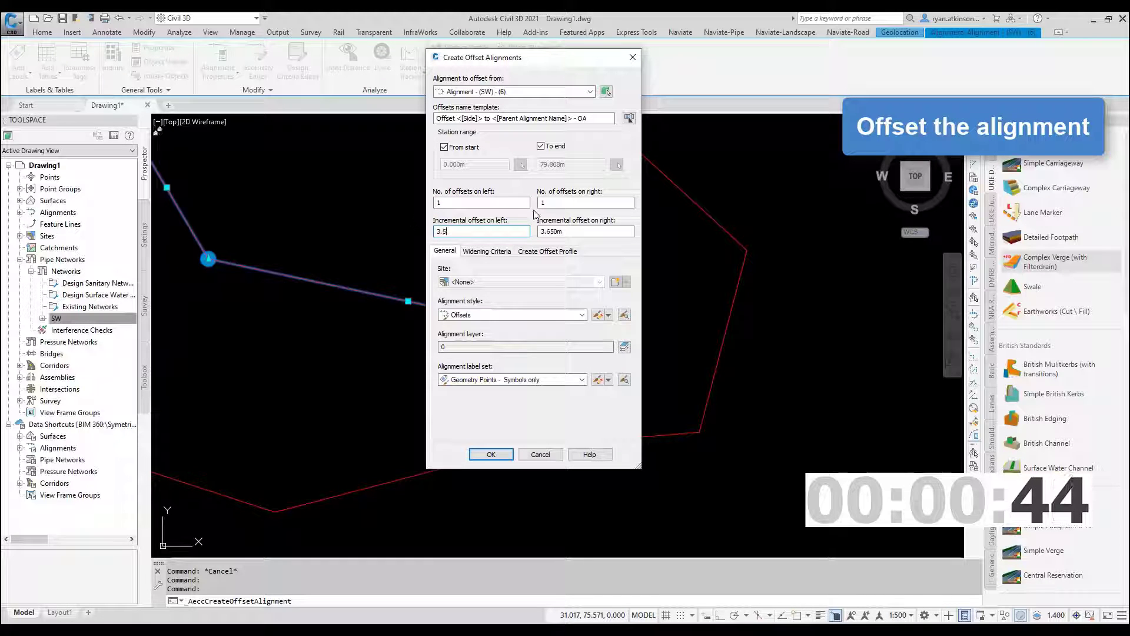
{"action": "type", "text": "3.5"}
{"action": "left_click", "coordinate": [547, 203]}
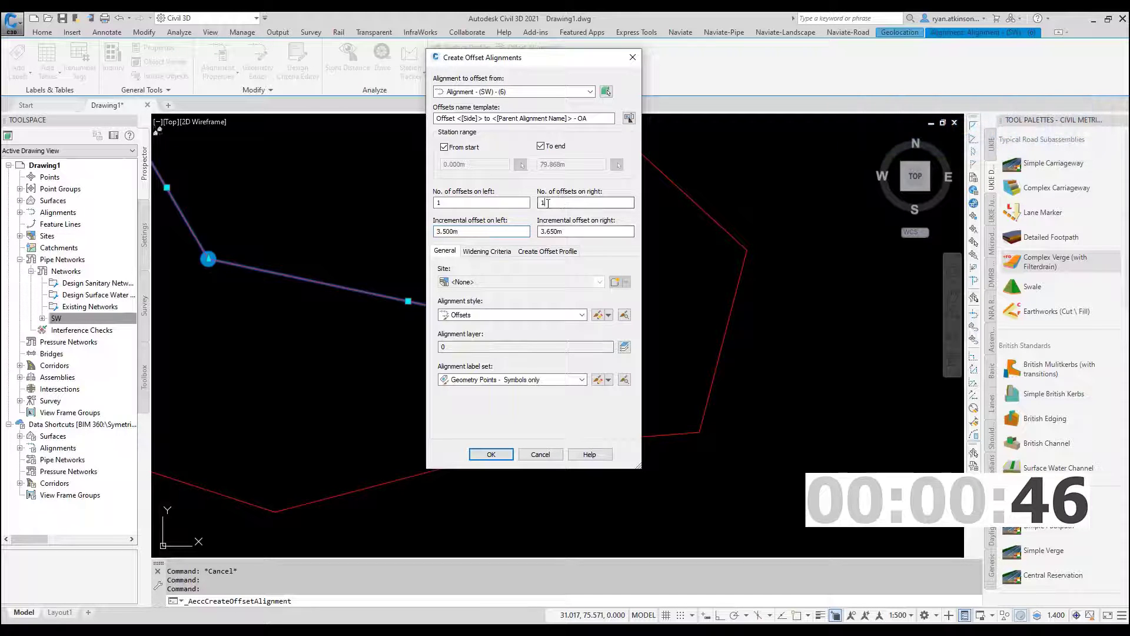
{"action": "type", "text": "0"}
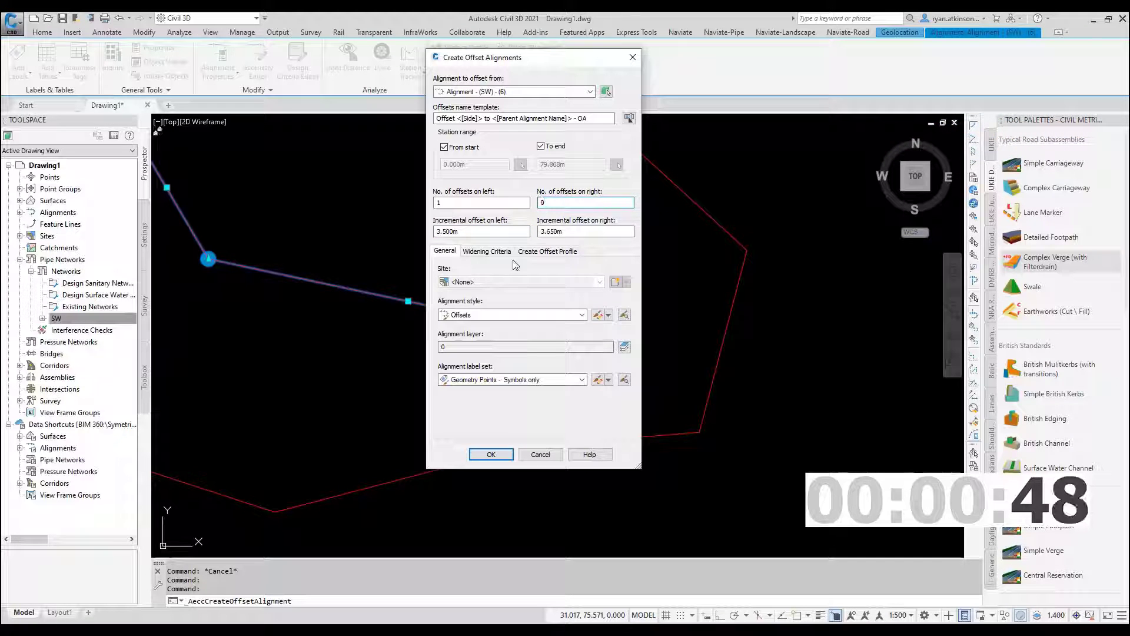
{"action": "left_click", "coordinate": [496, 454]}
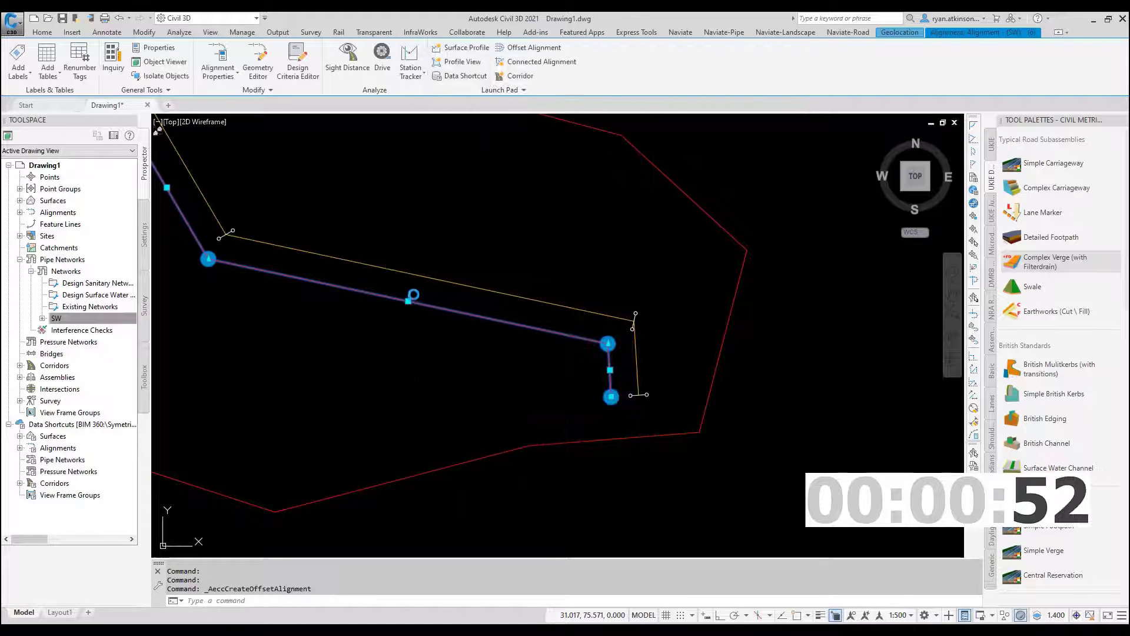
- Delete the geometry point labels from the new offset alignment
{"action": "key", "text": "Escape"}
{"action": "key", "text": "Escape"}
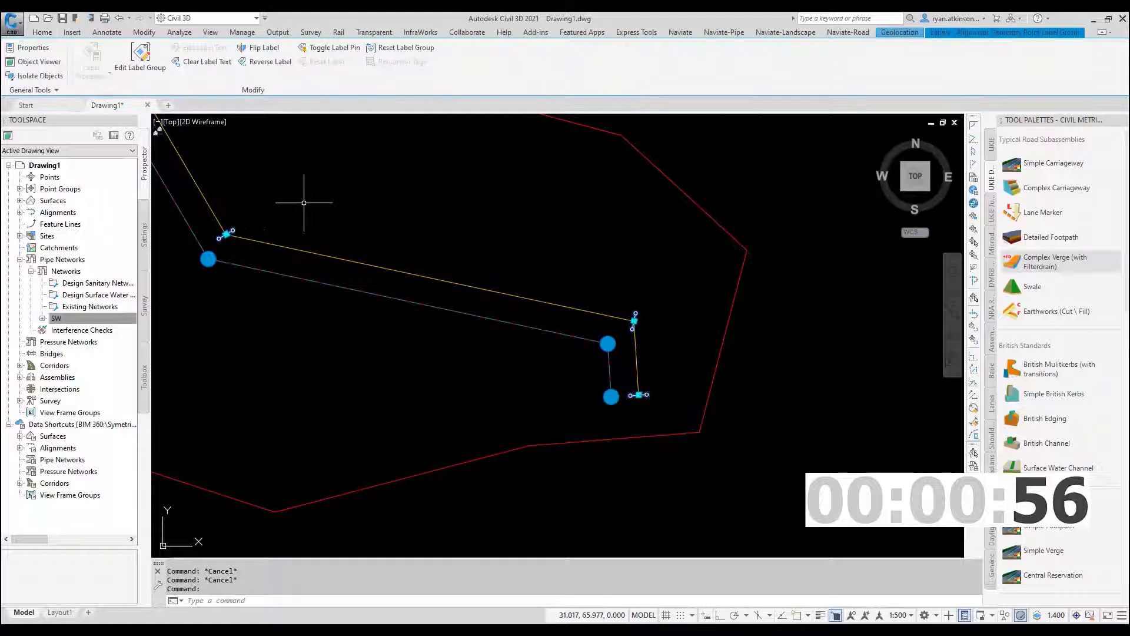
{"action": "key", "text": "Delete"}
- Start a pipe network from object on the offset alignment, accepting the proposed flow direction
{"action": "middle_click_drag", "start_coordinate": [326, 215], "coordinate": [441, 259]}
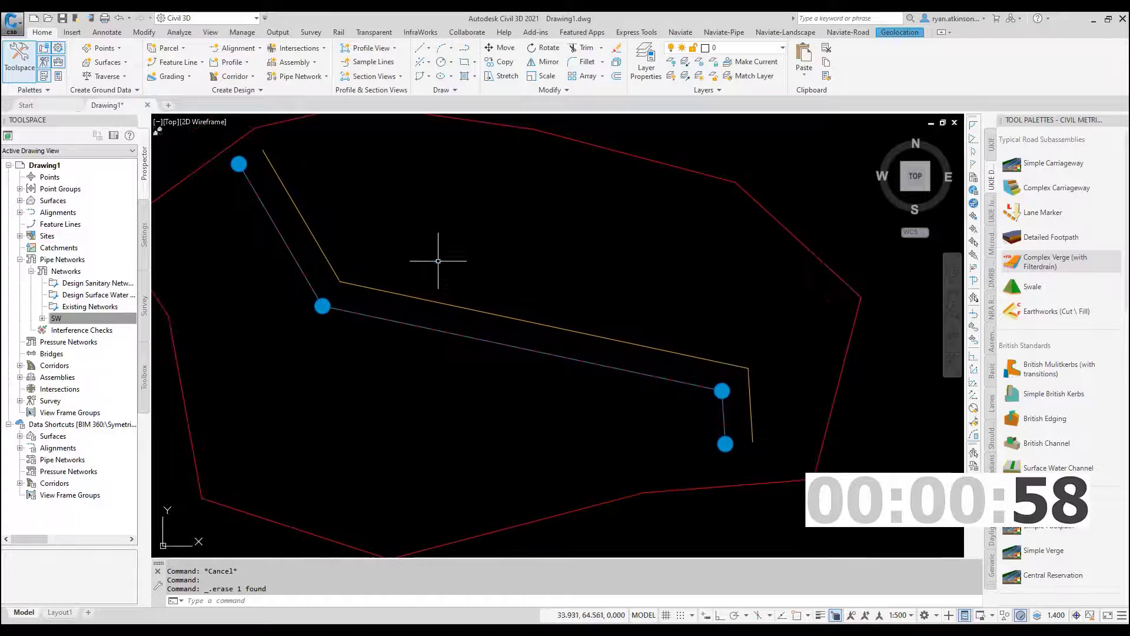
{"action": "left_click", "coordinate": [318, 78]}
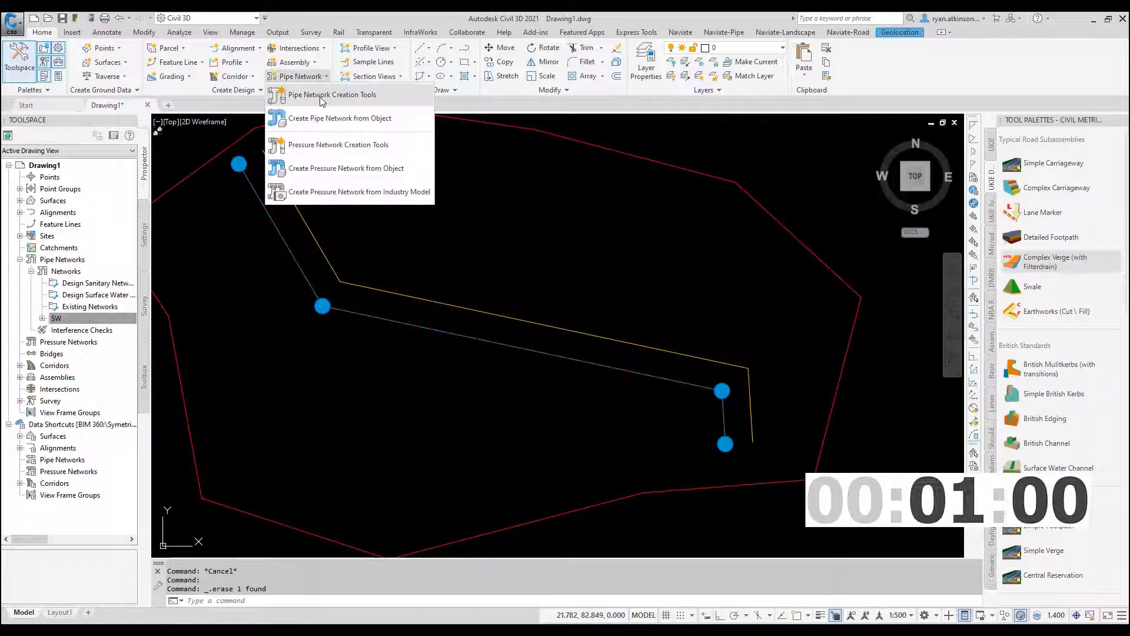
{"action": "left_click", "coordinate": [340, 118]}
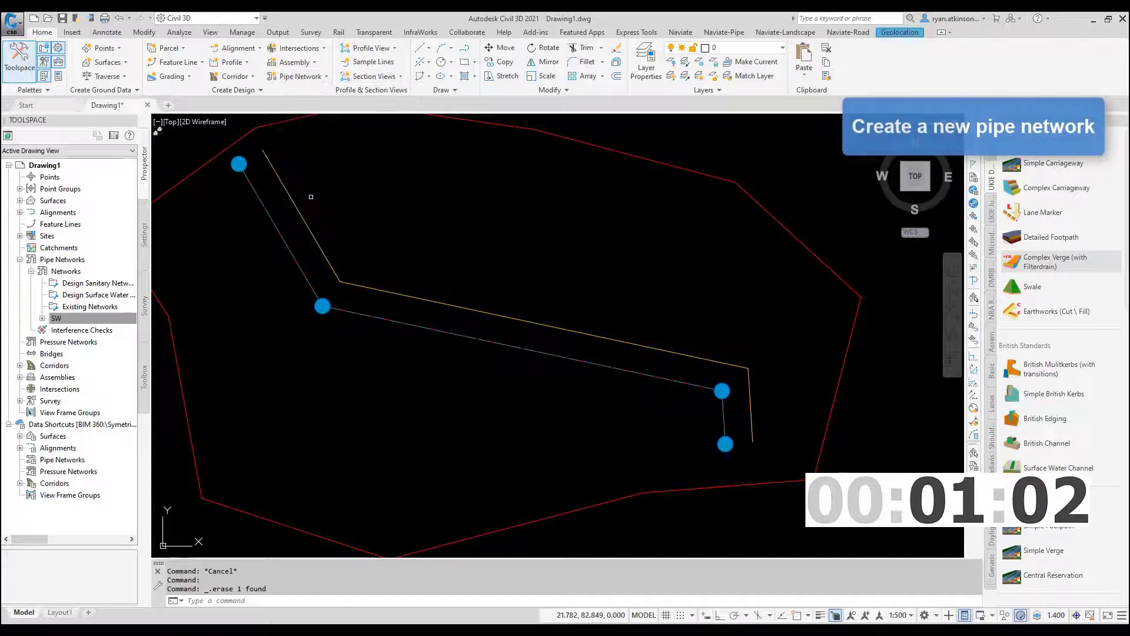
{"action": "left_click", "coordinate": [328, 250]}
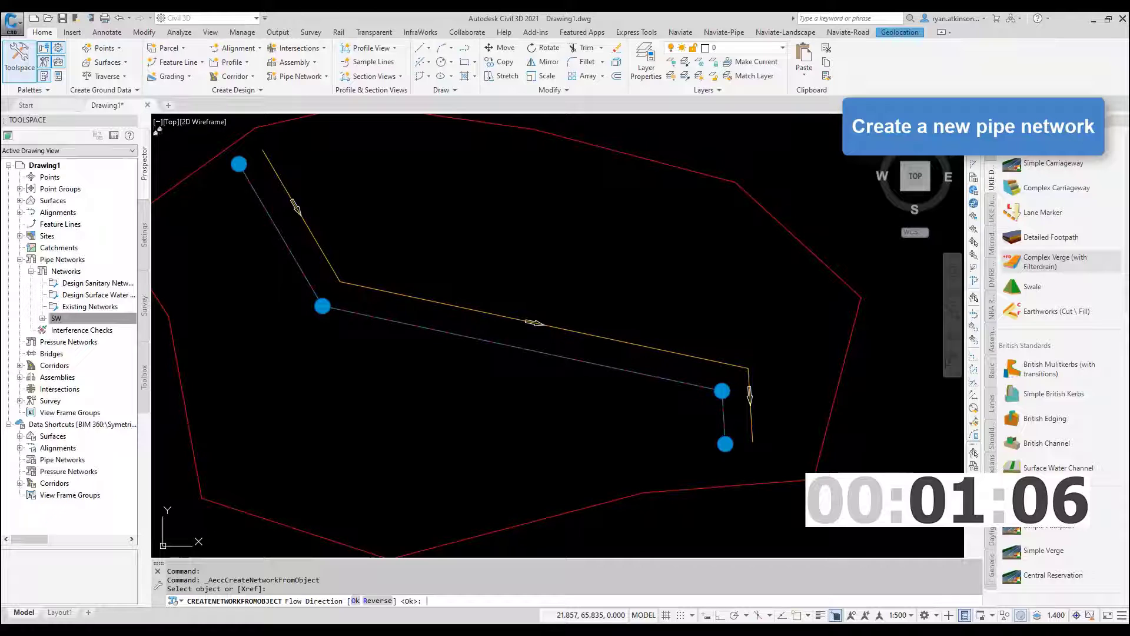
{"action": "key", "text": "Return"}
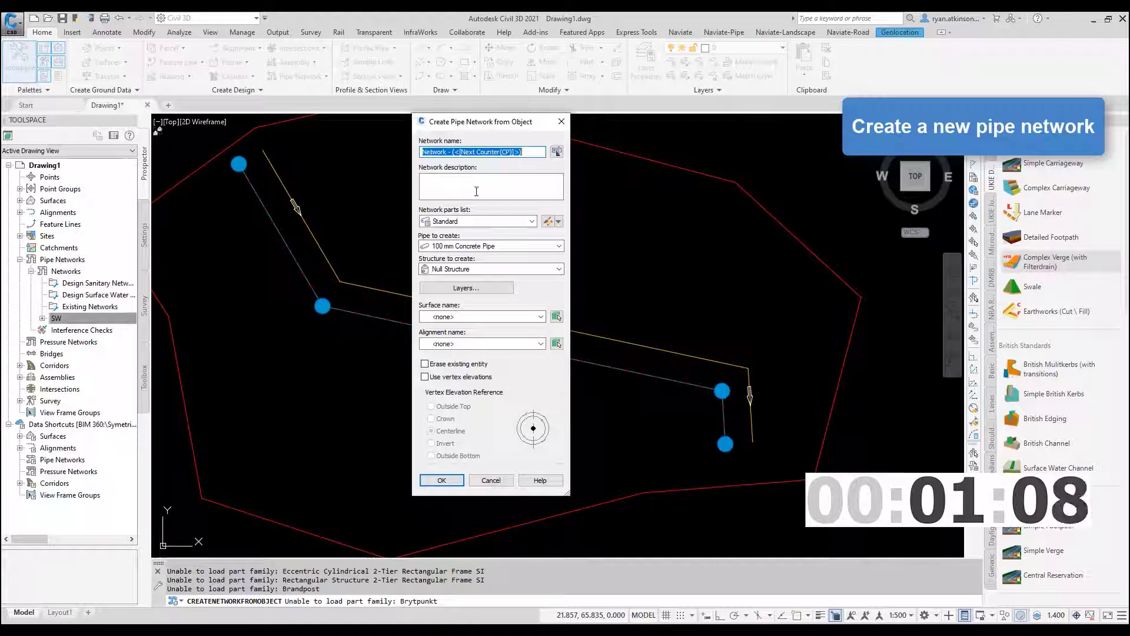
- Set the new network's parts list to _SFAv7 - Storm Water System and its pipe to 450 mm Concrete Pipe
{"action": "left_click", "coordinate": [471, 220]}
{"action": "left_click", "coordinate": [475, 242]}
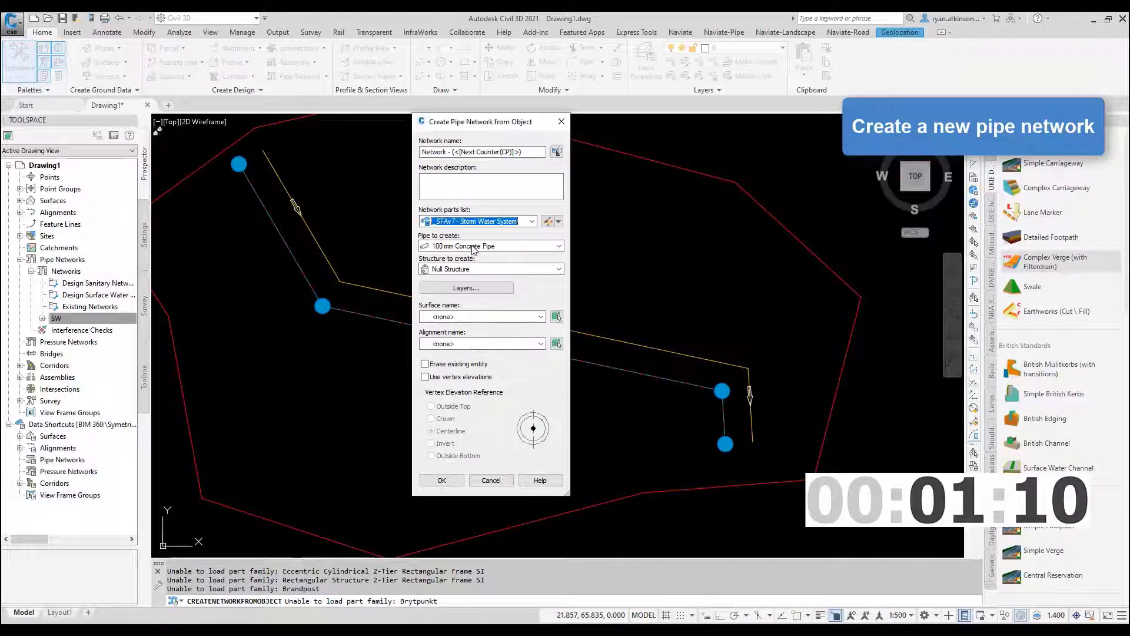
{"action": "left_click", "coordinate": [473, 246]}
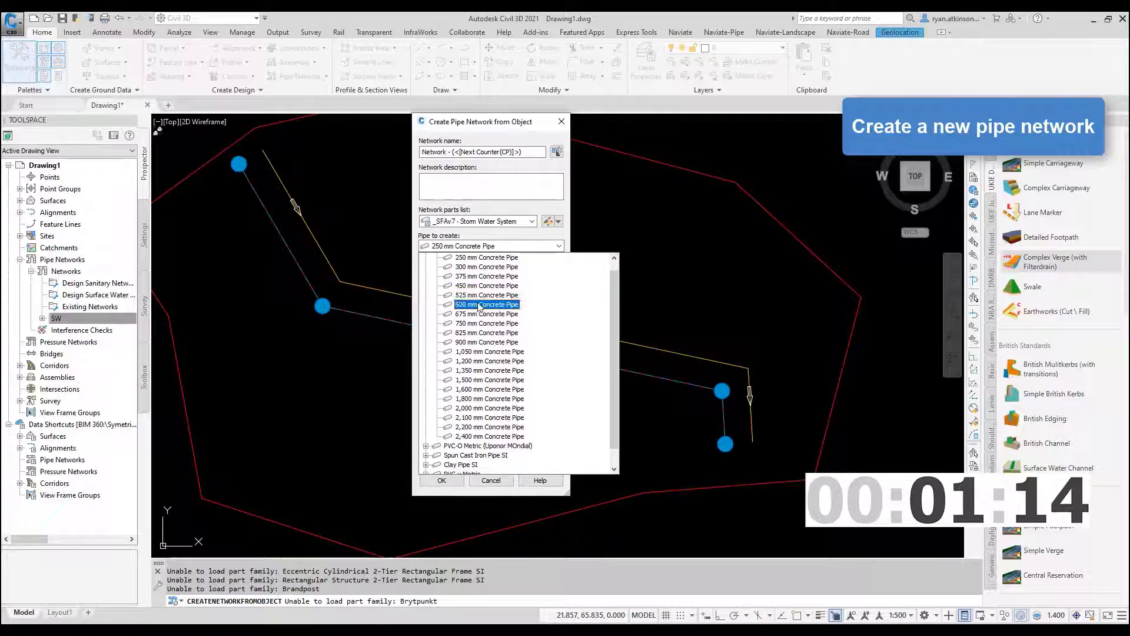
{"action": "left_click", "coordinate": [482, 286]}
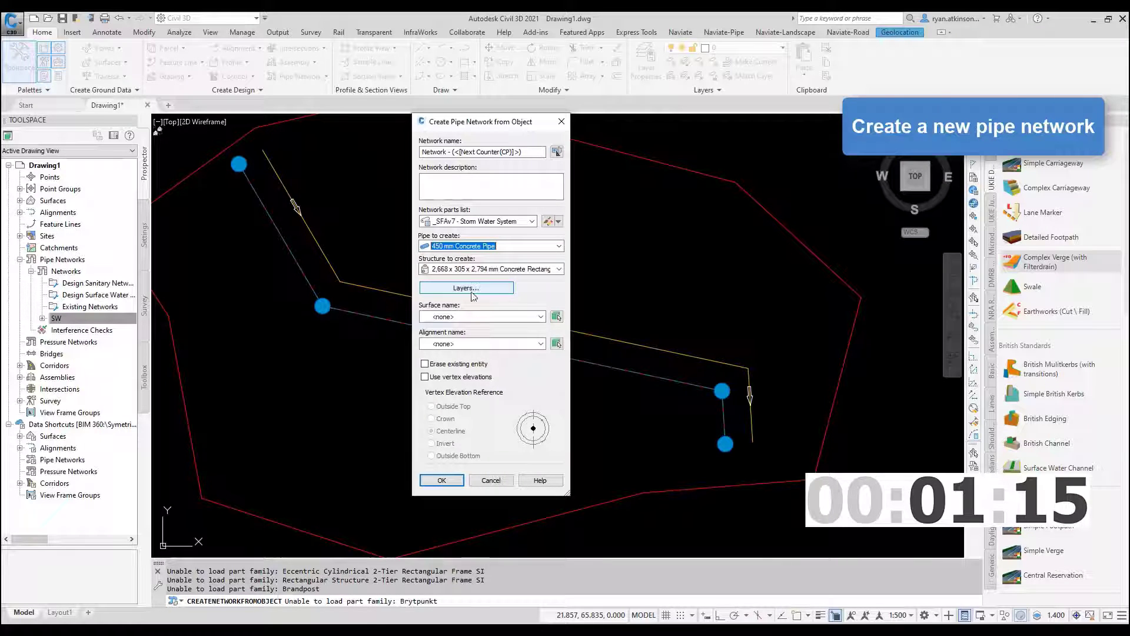
- Name the new pipe network "SW offset"
{"action": "left_click", "coordinate": [507, 151]}
{"action": "key", "text": "ctrl+a"}
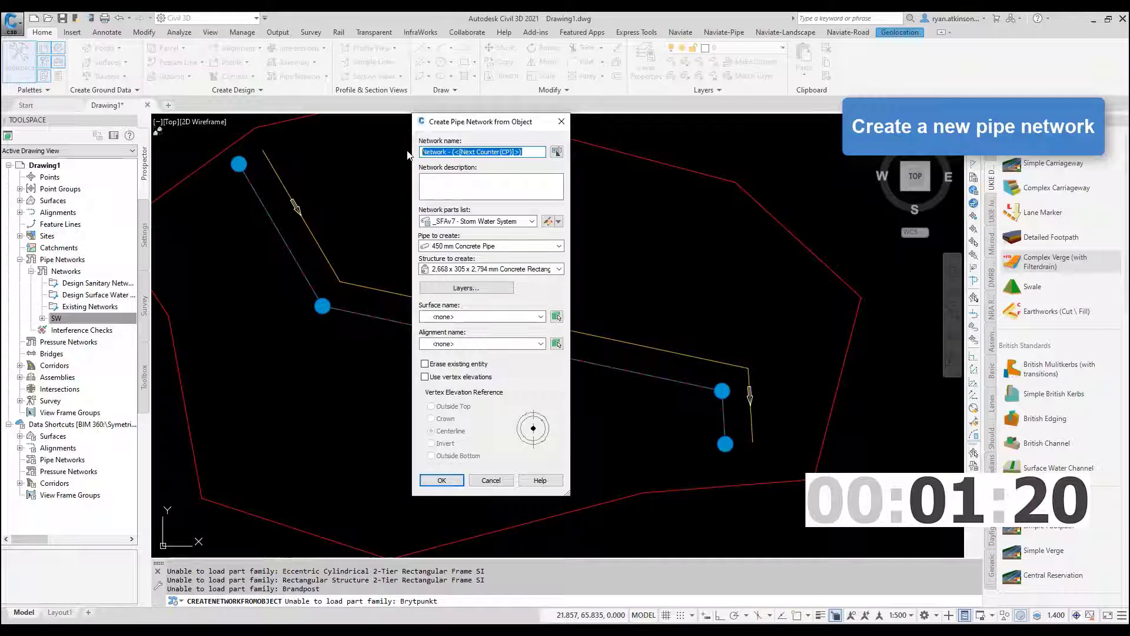
{"action": "type", "text": "SW off"}
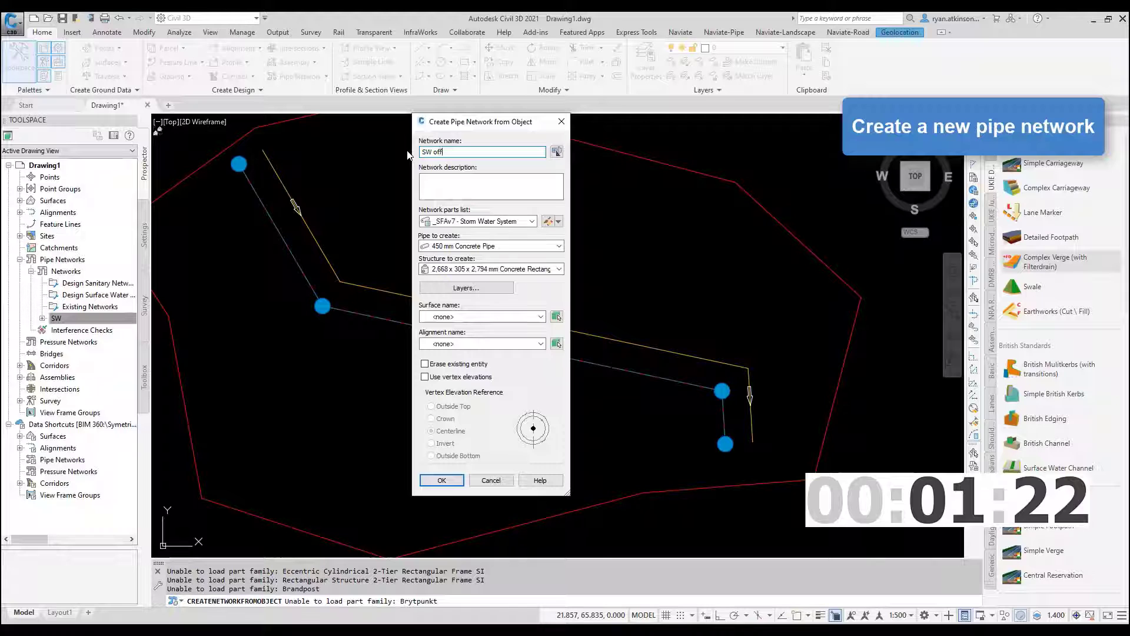
{"action": "type", "text": "set"}
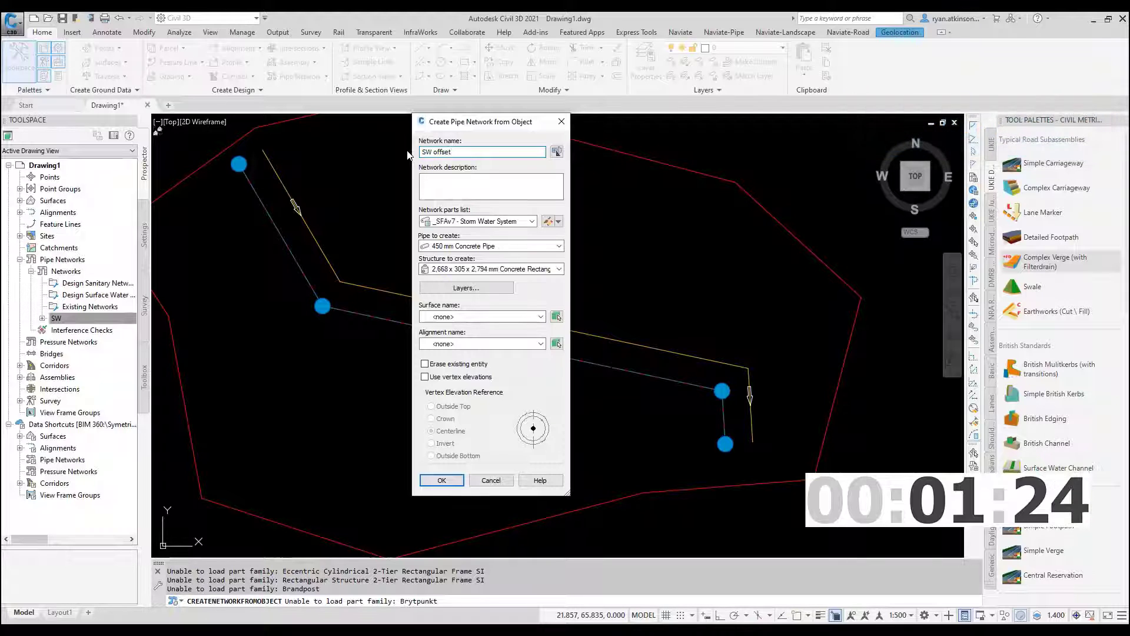
- Set the network's structure to the 1,800 dia 450 h reducer Type 1A (B.8) from the 900 access family
{"action": "left_click", "coordinate": [528, 269]}
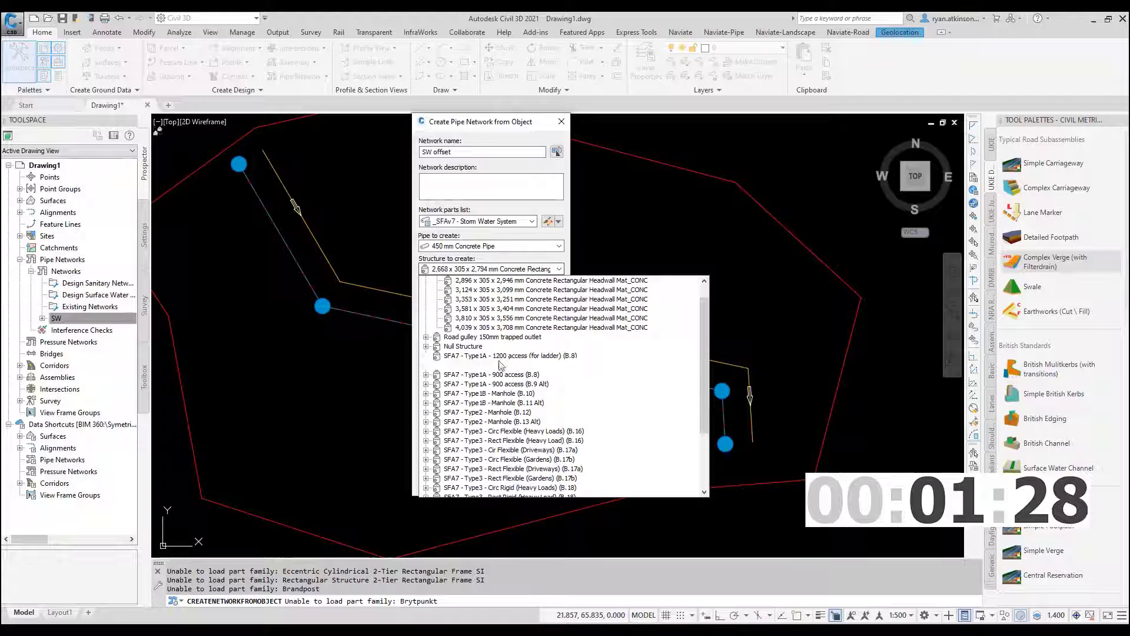
{"action": "left_click", "coordinate": [486, 395]}
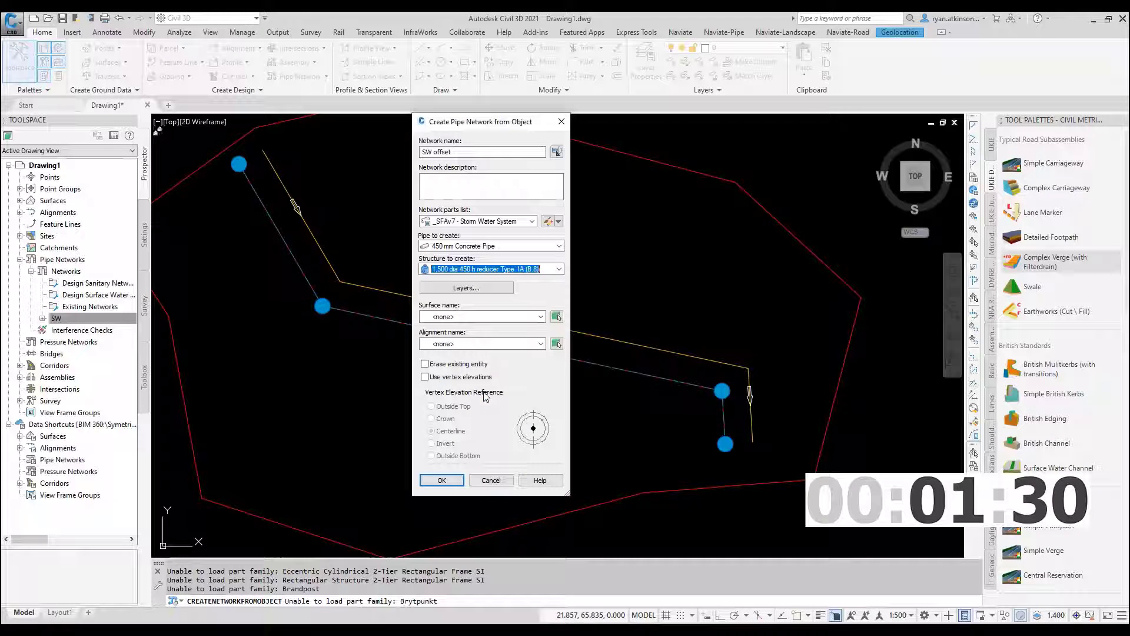
{"action": "left_click", "coordinate": [497, 271]}
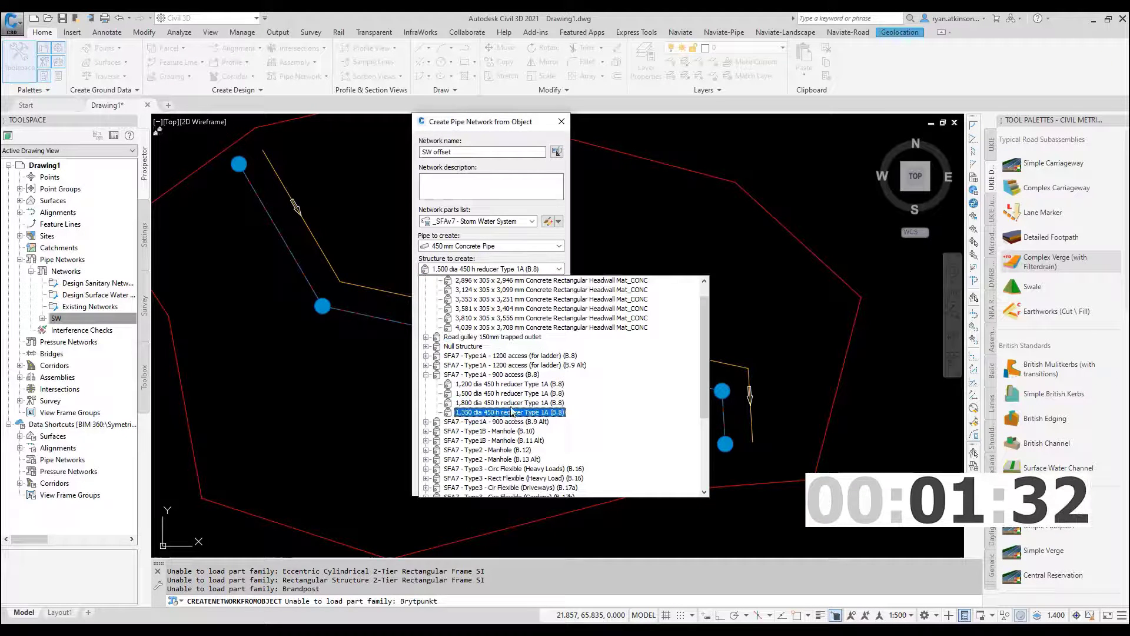
{"action": "left_click", "coordinate": [510, 403]}
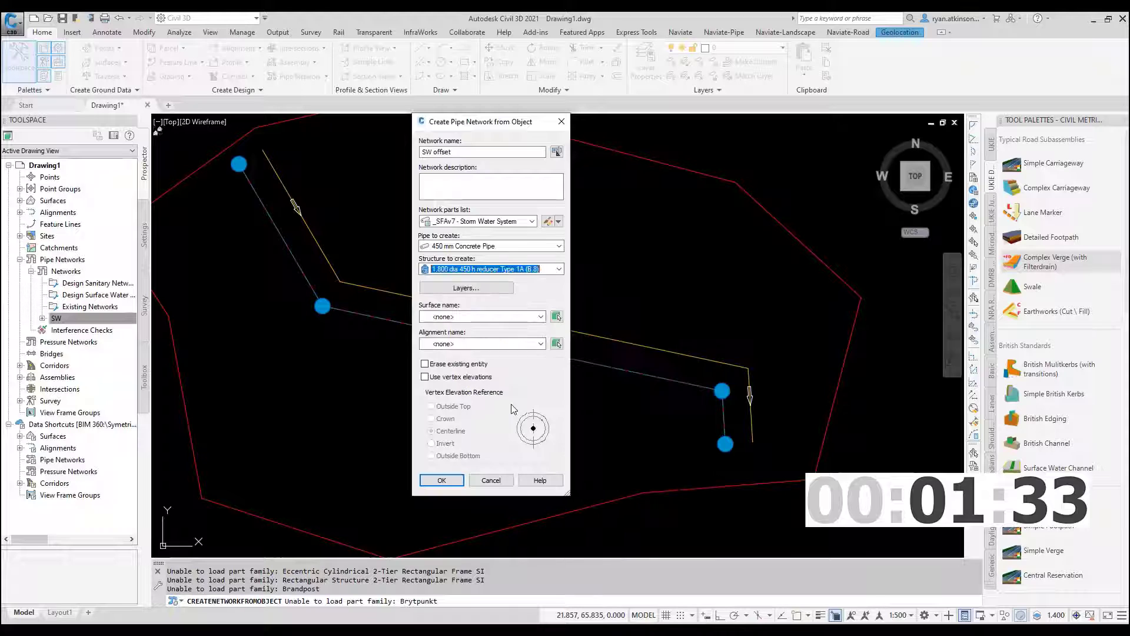
- Create the pipe network with EG as its reference surface and the existing entity erased
{"action": "left_click", "coordinate": [510, 317]}
{"action": "left_click", "coordinate": [449, 366]}
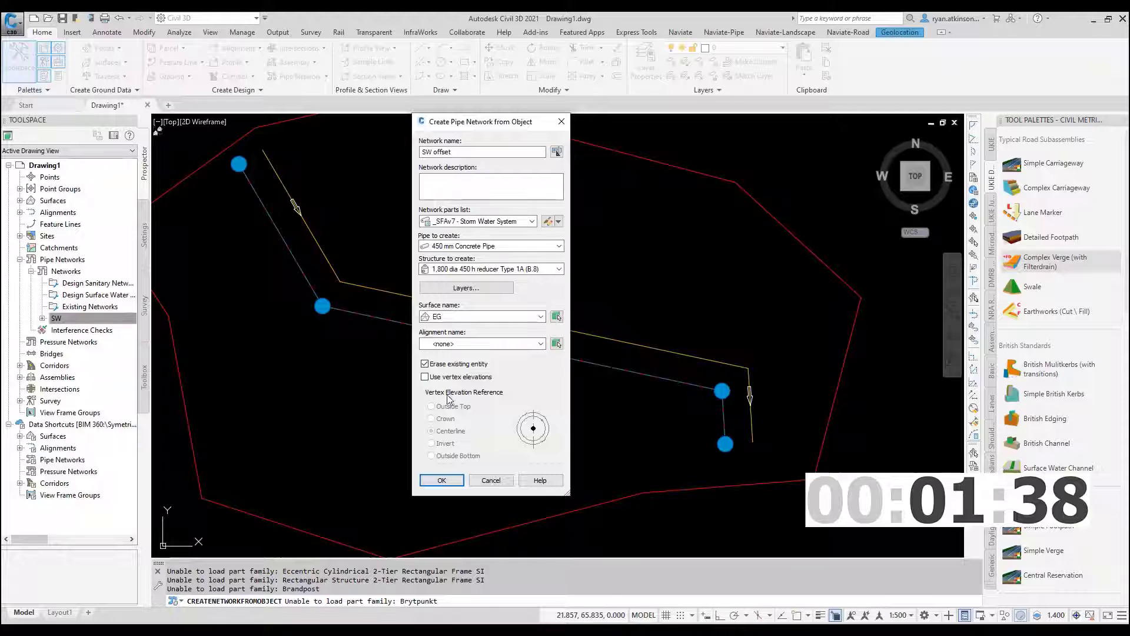
{"action": "left_click", "coordinate": [441, 480]}
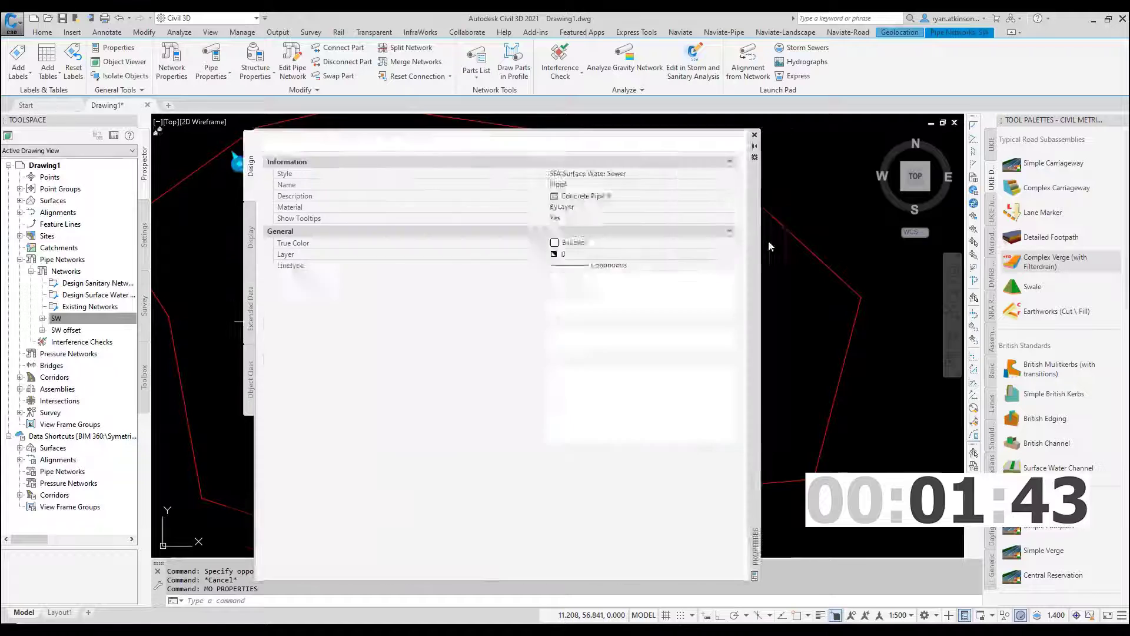
- Set the start invert elevation of the first SW offset pipe to 18.078 m, based on the start invert copied from the parallel SW pipe
{"action": "left_click_drag", "start_coordinate": [765, 240], "coordinate": [910, 204]}
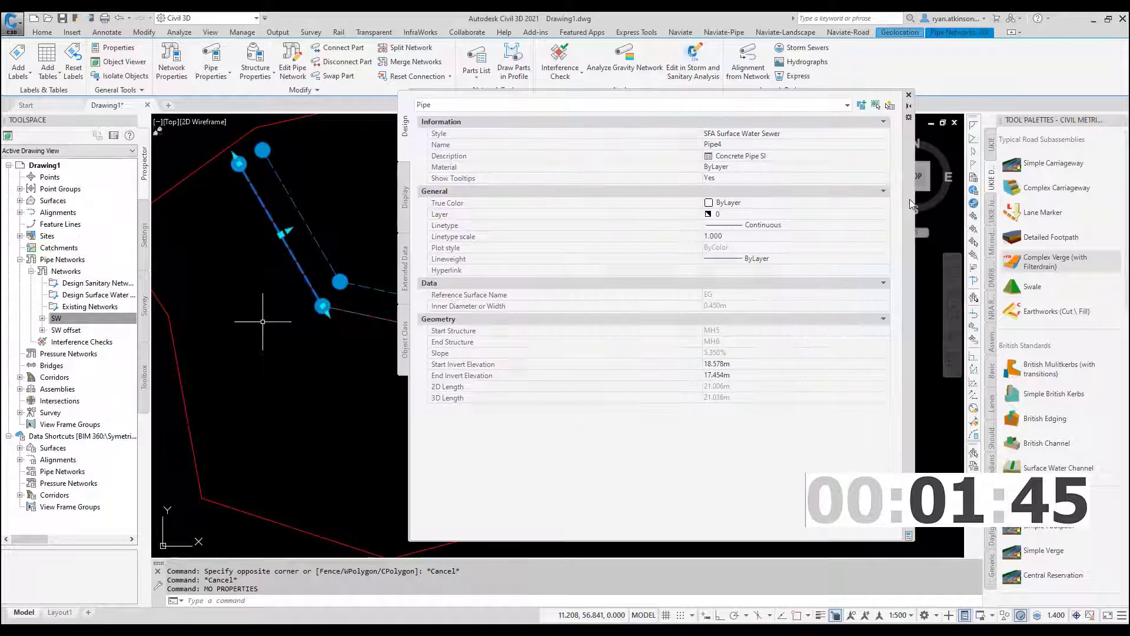
{"action": "left_click", "coordinate": [720, 365]}
{"action": "left_click_drag", "start_coordinate": [723, 364], "coordinate": [701, 367]}
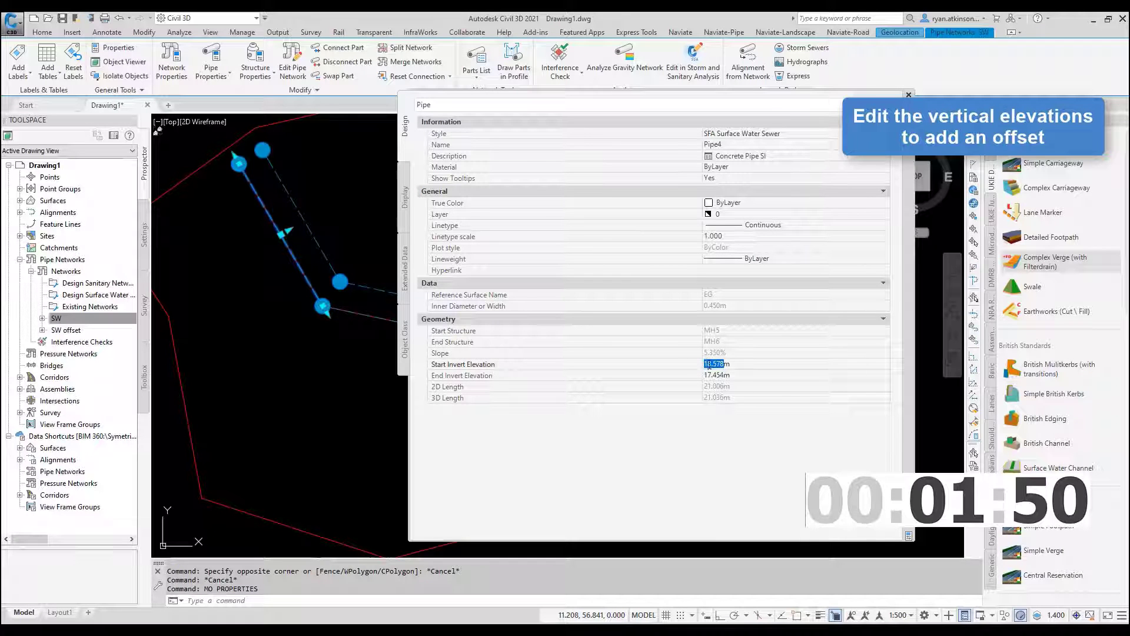
{"action": "right_click", "coordinate": [709, 365]}
{"action": "left_click", "coordinate": [736, 400]}
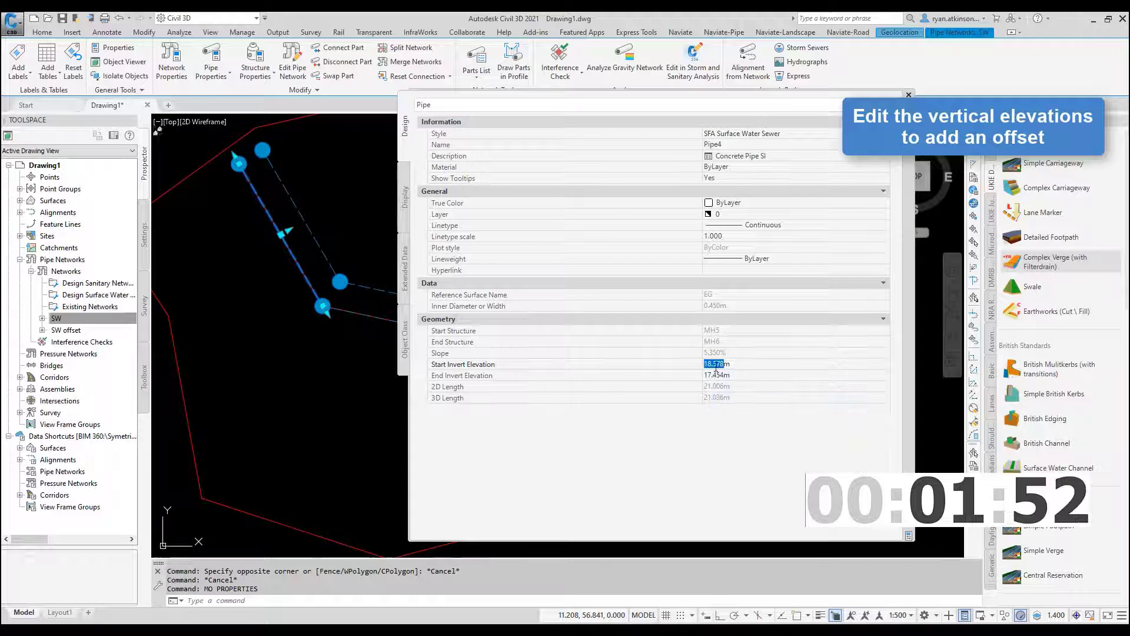
{"action": "key", "text": "Escape"}
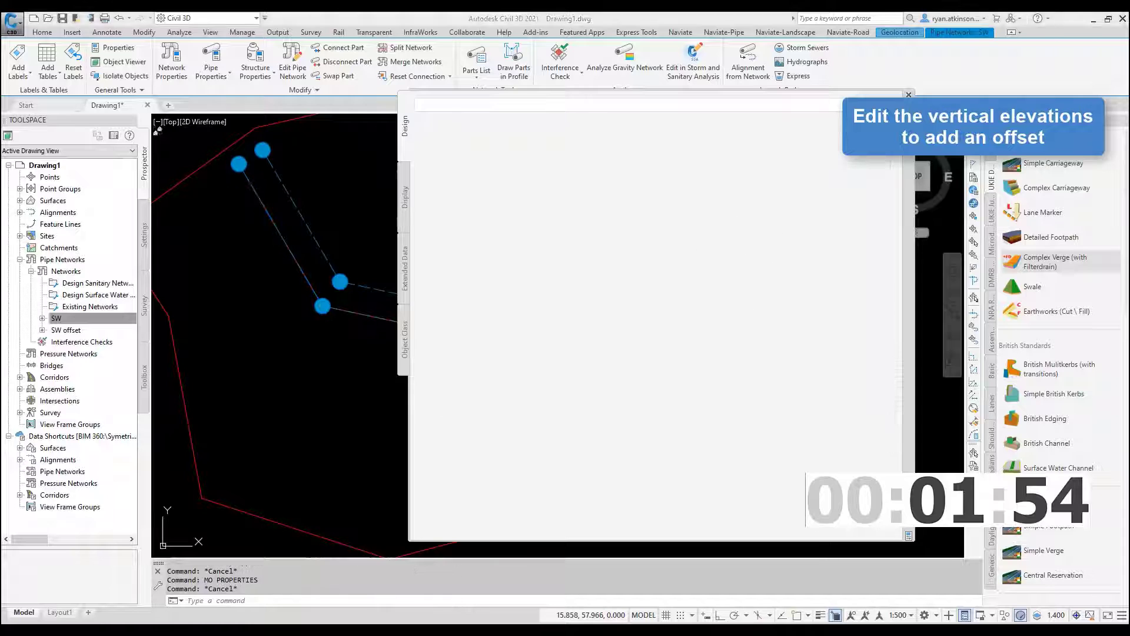
{"action": "left_click", "coordinate": [310, 230]}
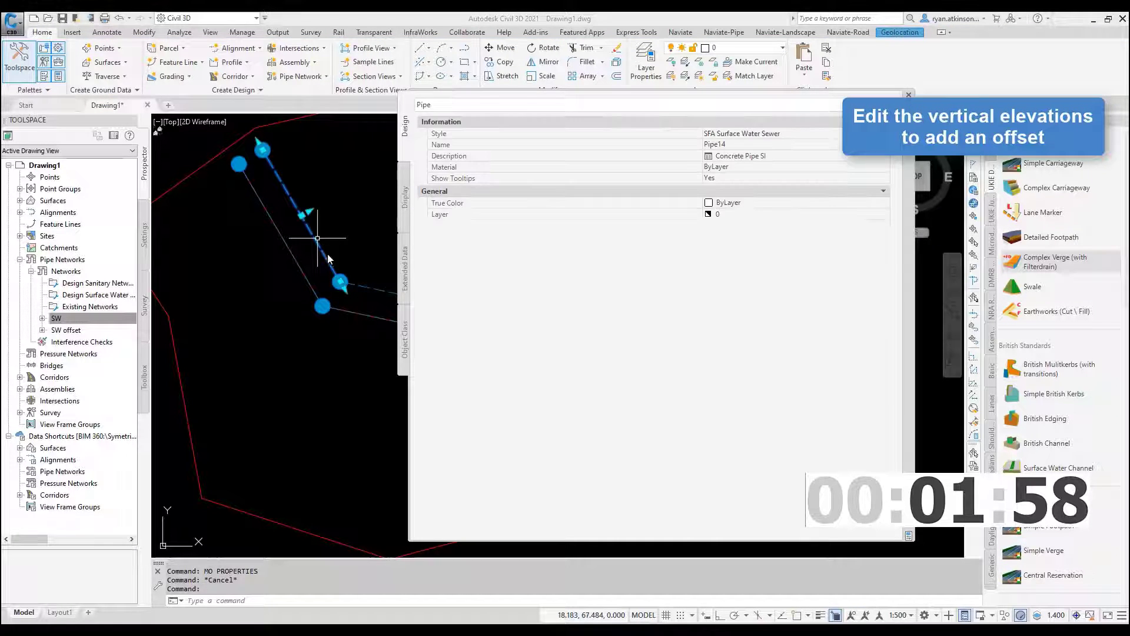
{"action": "left_click", "coordinate": [724, 365]}
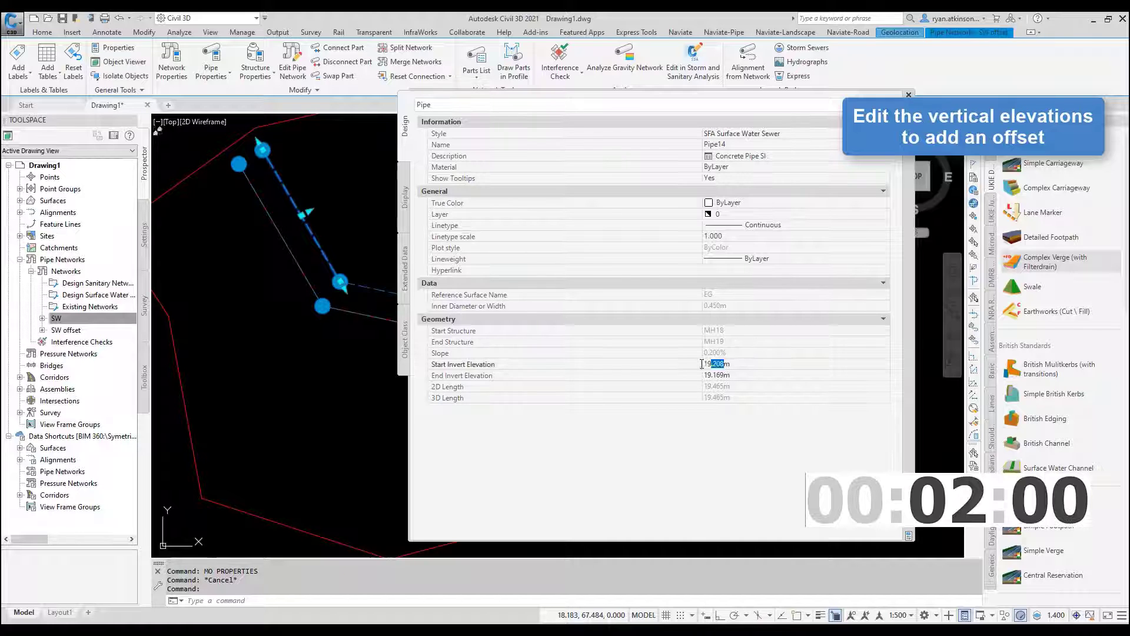
{"action": "left_click_drag", "start_coordinate": [702, 364], "coordinate": [679, 365]}
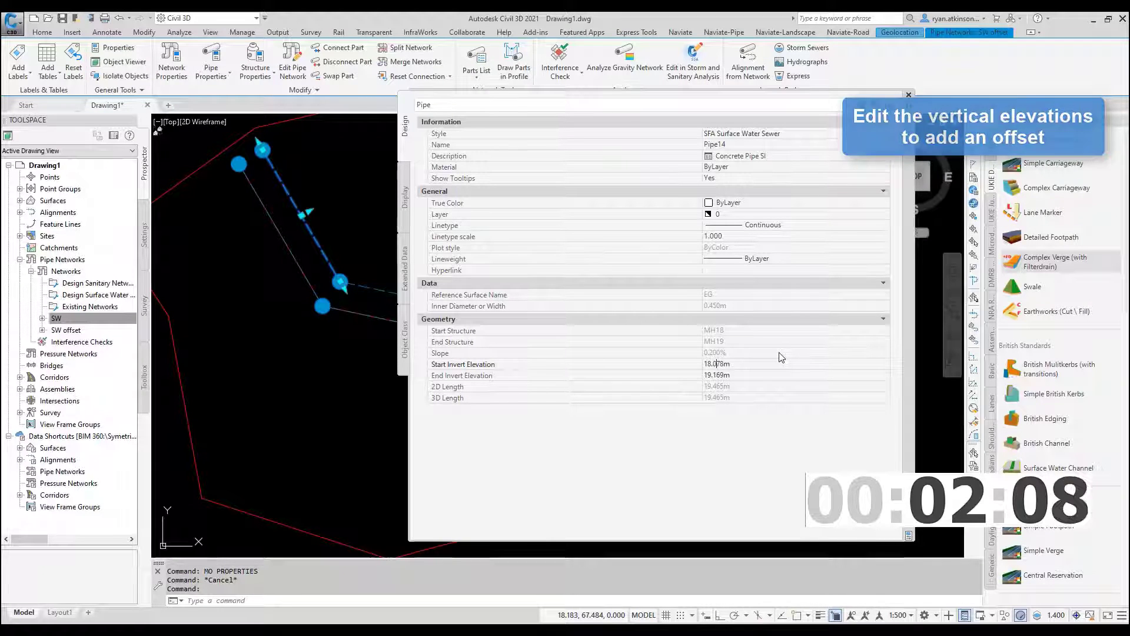
{"action": "type", "text": "0"}
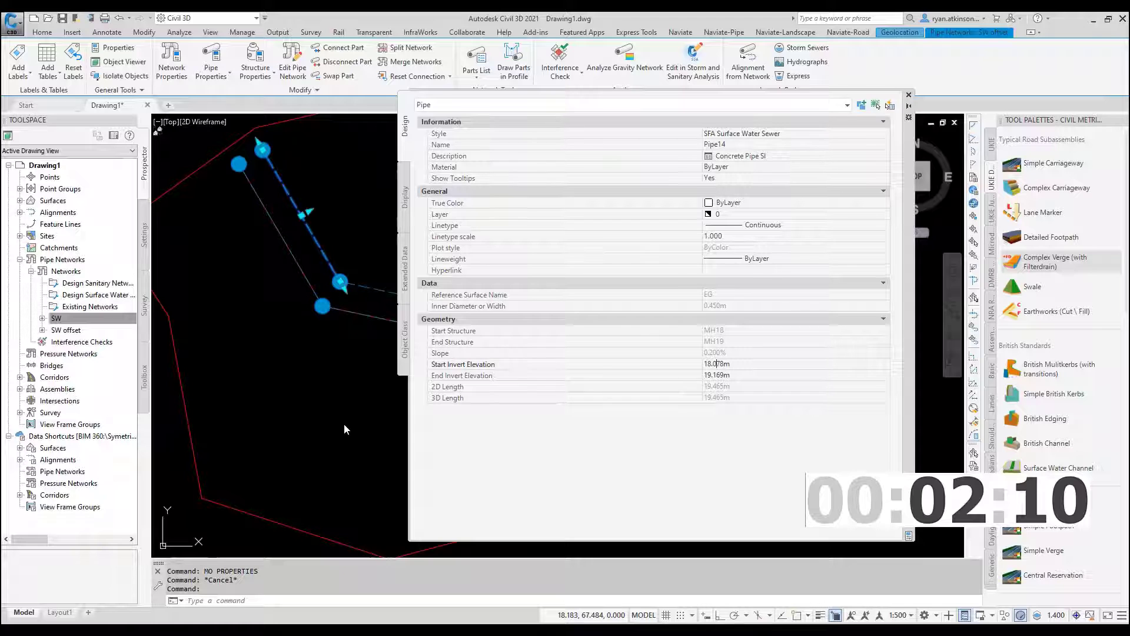
{"action": "key", "text": "Escape"}
- Set the end invert elevation of the first SW offset pipe 0.5 m below the end invert of the parallel SW pipe
{"action": "left_click", "coordinate": [277, 228]}
{"action": "key", "text": "Escape"}
{"action": "left_click", "coordinate": [279, 230]}
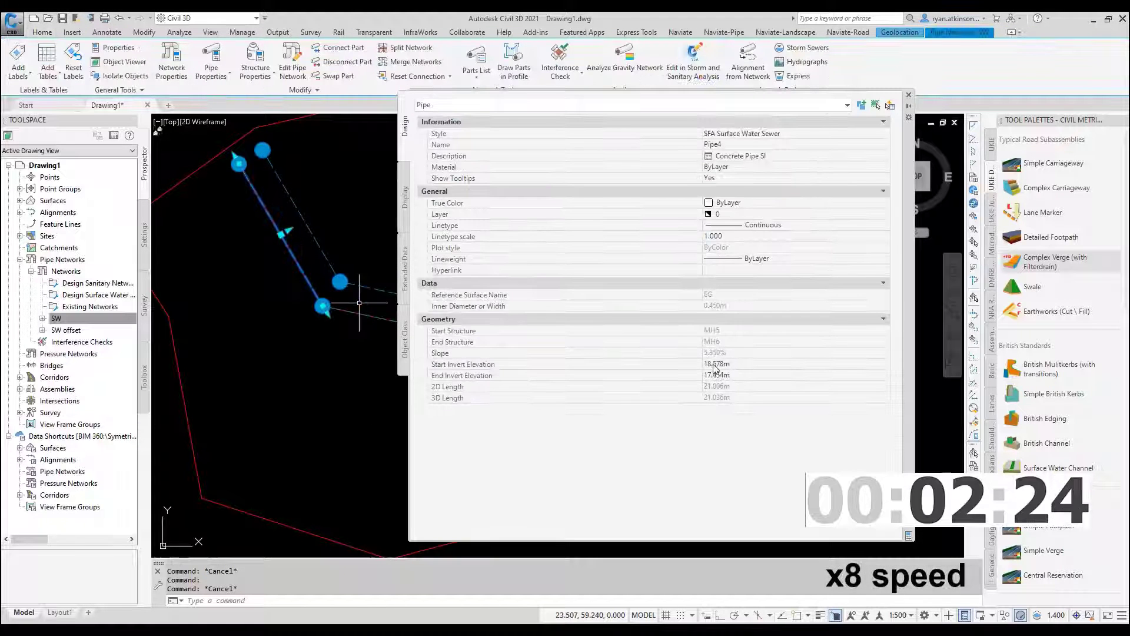
{"action": "left_click", "coordinate": [714, 365]}
{"action": "left_click", "coordinate": [716, 375]}
{"action": "key", "text": "Escape"}
{"action": "left_click", "coordinate": [309, 214]}
{"action": "key", "text": "Escape"}
{"action": "left_click", "coordinate": [309, 214]}
{"action": "left_click", "coordinate": [293, 213]}
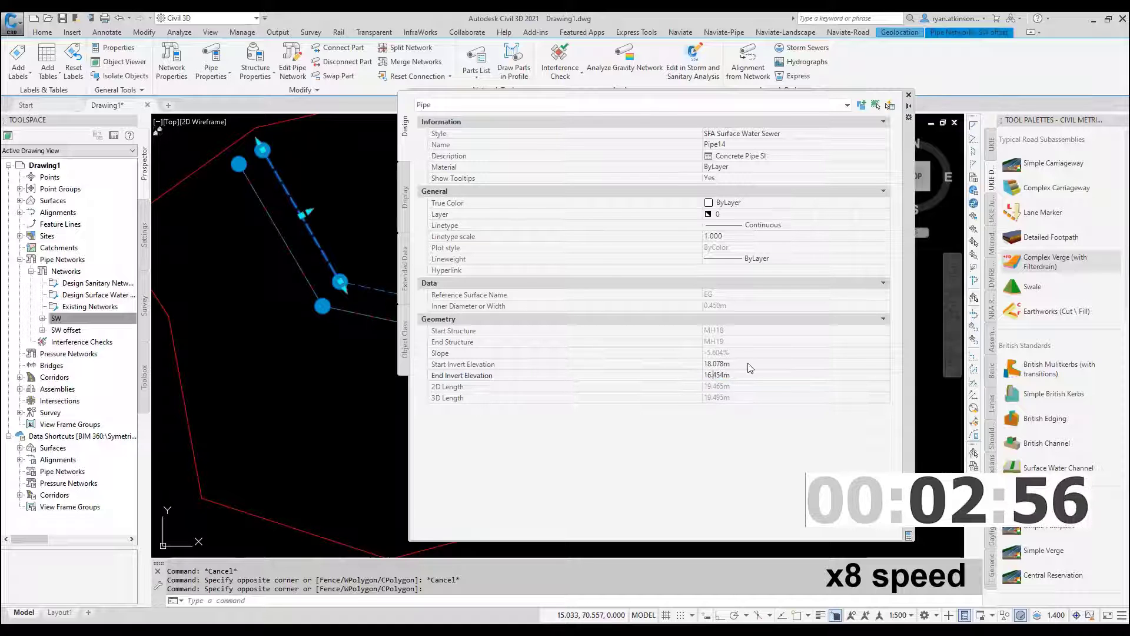
{"action": "key", "text": "Escape"}
{"action": "left_click", "coordinate": [330, 236]}
{"action": "left_click", "coordinate": [314, 241]}
{"action": "key", "text": "Escape"}
- Set the start invert elevation of the long middle SW offset pipe to 16.748 m, based on the parallel SW pipe's start invert
{"action": "middle_click_drag", "start_coordinate": [389, 313], "coordinate": [260, 290]}
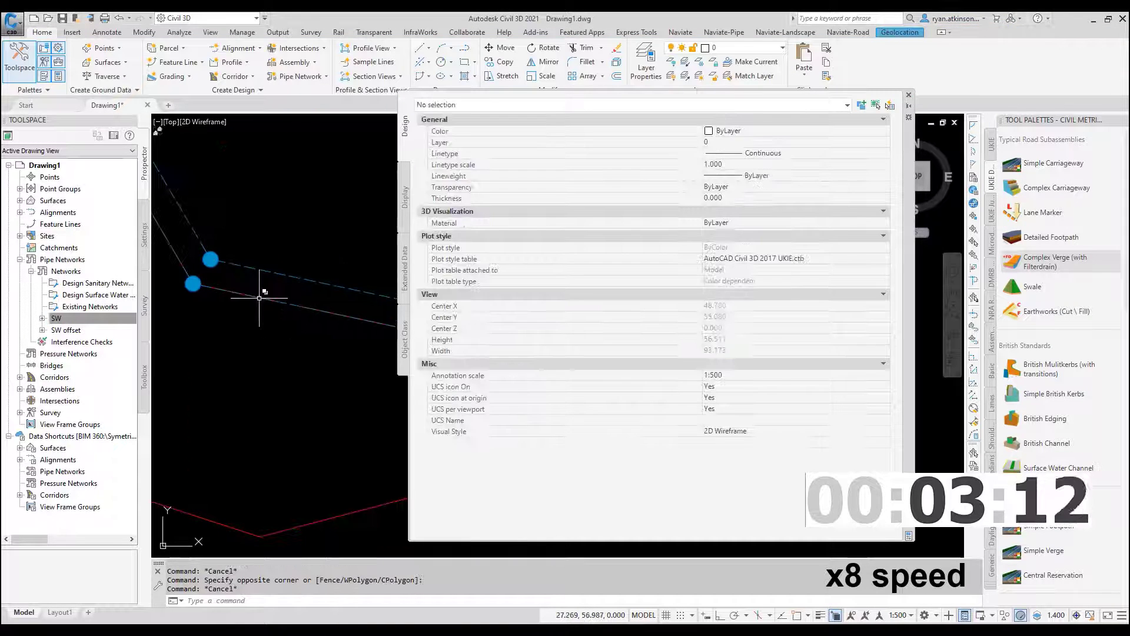
{"action": "left_click", "coordinate": [259, 298]}
{"action": "left_click", "coordinate": [315, 359]}
{"action": "left_click", "coordinate": [730, 365]}
{"action": "key", "text": "Escape"}
{"action": "left_click", "coordinate": [281, 277]}
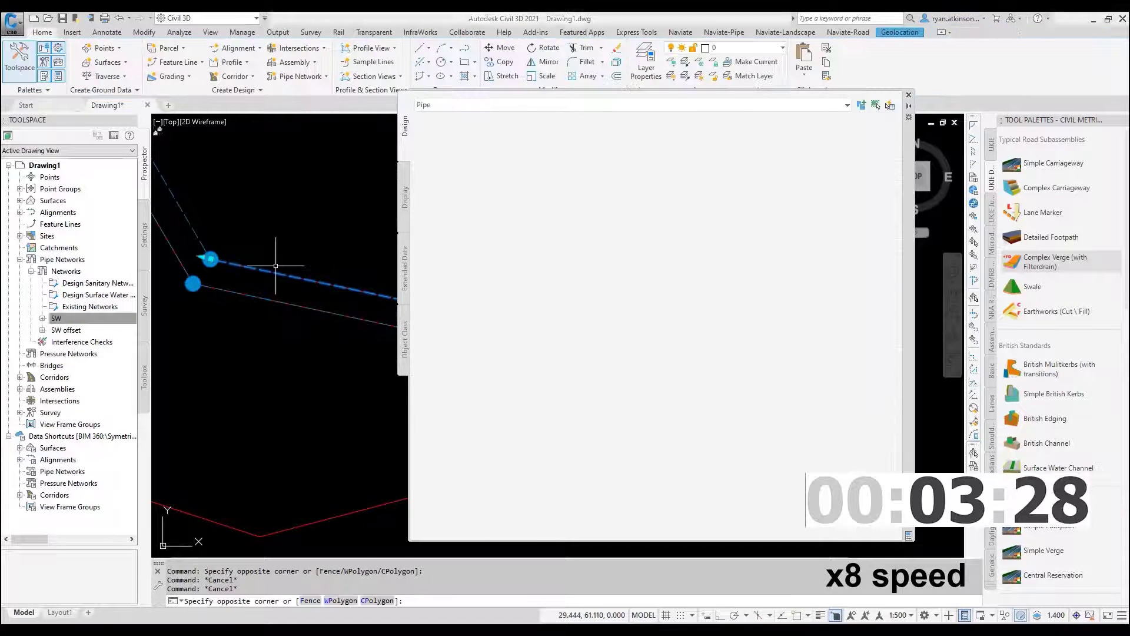
{"action": "left_click", "coordinate": [276, 264]}
{"action": "left_click", "coordinate": [720, 366]}
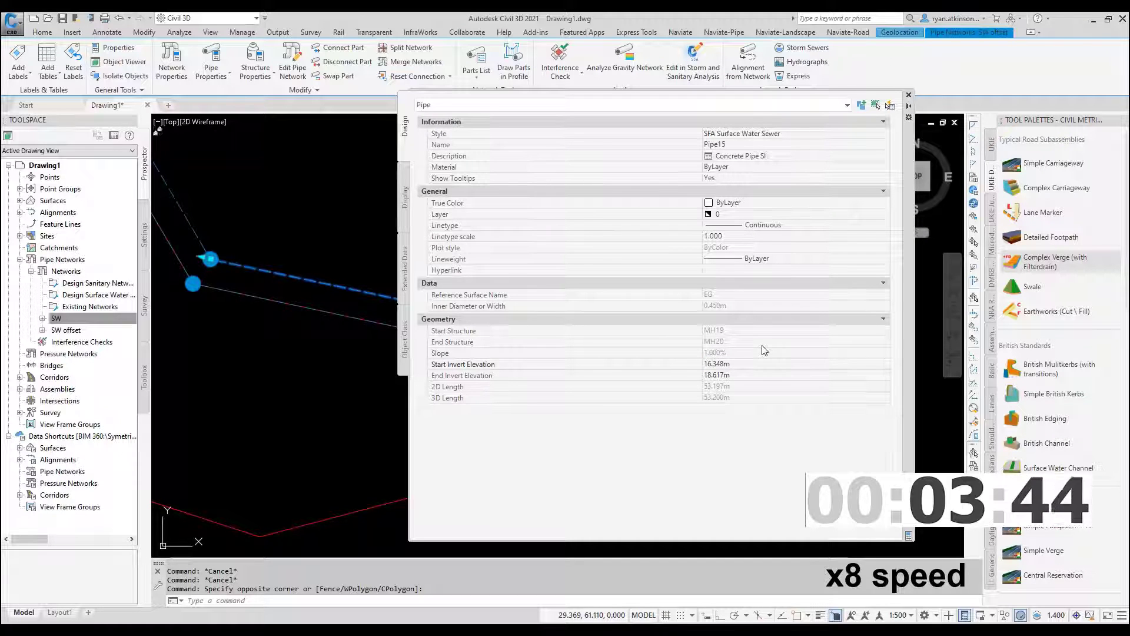
{"action": "key", "text": "Escape"}
{"action": "key", "text": "Escape"}
- Set the end invert elevation of the long middle SW offset pipe to 16.349 m, based on the parallel SW pipe's end invert
{"action": "left_click", "coordinate": [278, 299]}
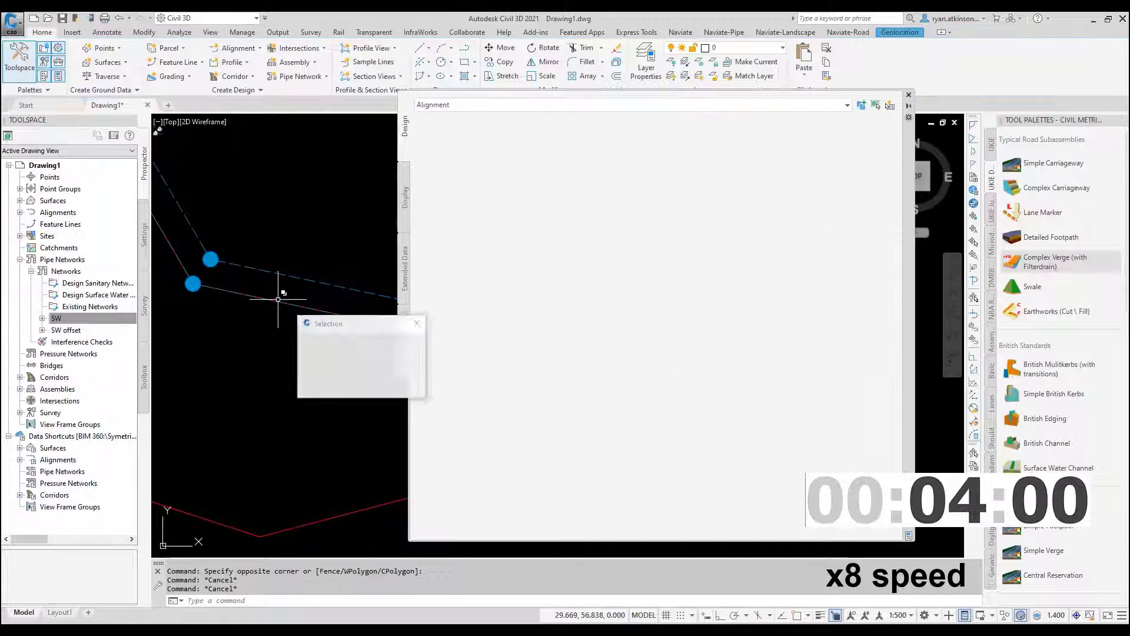
{"action": "left_click", "coordinate": [329, 362]}
{"action": "key", "text": "Escape"}
{"action": "left_click", "coordinate": [277, 267]}
{"action": "left_click", "coordinate": [272, 281]}
{"action": "left_click", "coordinate": [726, 376]}
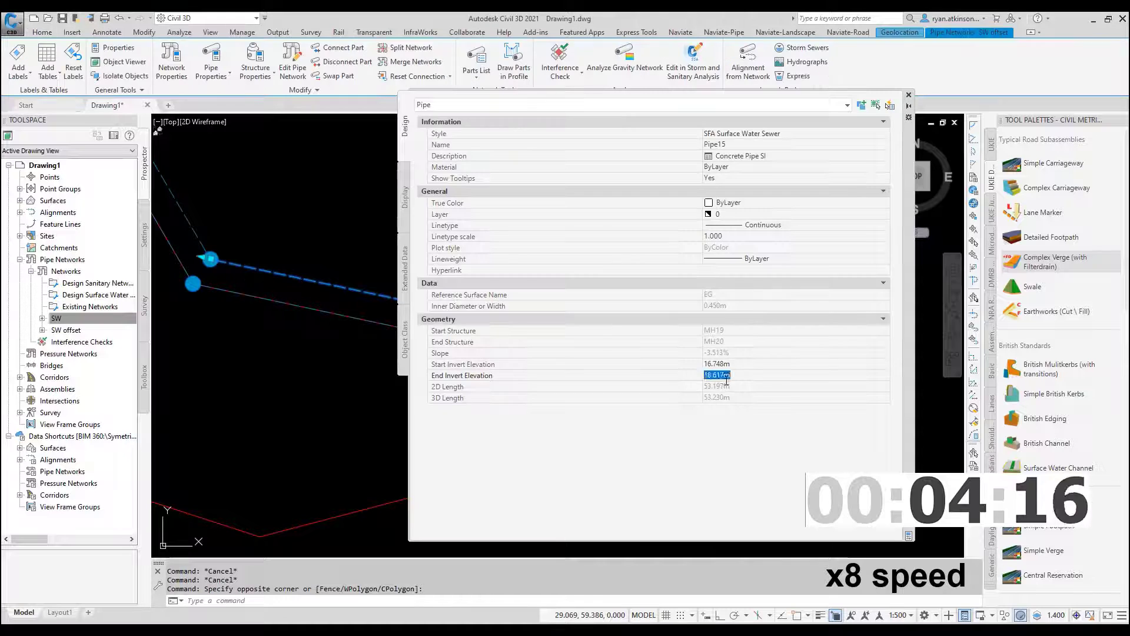
{"action": "scroll", "coordinate": [320, 405], "scroll_direction": "down", "scroll_amount": 3}
{"action": "middle_click_drag", "start_coordinate": [355, 395], "coordinate": [278, 366]}
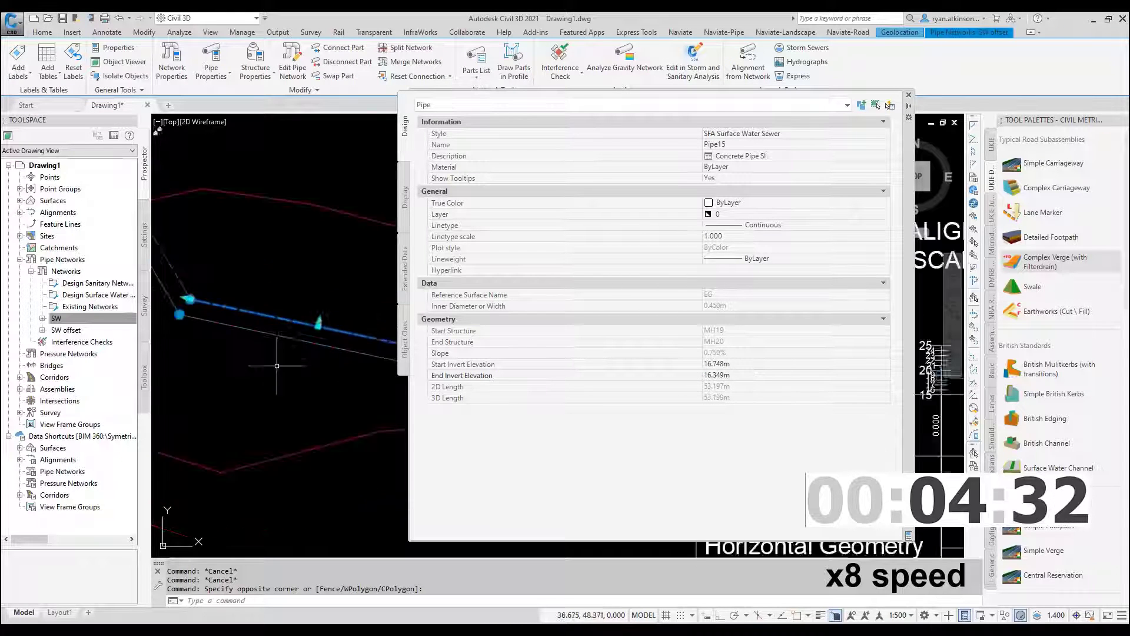
{"action": "scroll", "coordinate": [325, 371], "scroll_direction": "up", "scroll_amount": 5}
{"action": "middle_click_drag", "start_coordinate": [377, 360], "coordinate": [274, 359]}
{"action": "key", "text": "Escape"}
- Set the start invert elevation of the short last SW offset pipe to 16.349 m, based on the parallel SW pipe's start invert
{"action": "left_click", "coordinate": [259, 375]}
{"action": "left_click", "coordinate": [305, 428]}
{"action": "key", "text": "Escape"}
{"action": "key", "text": "Escape"}
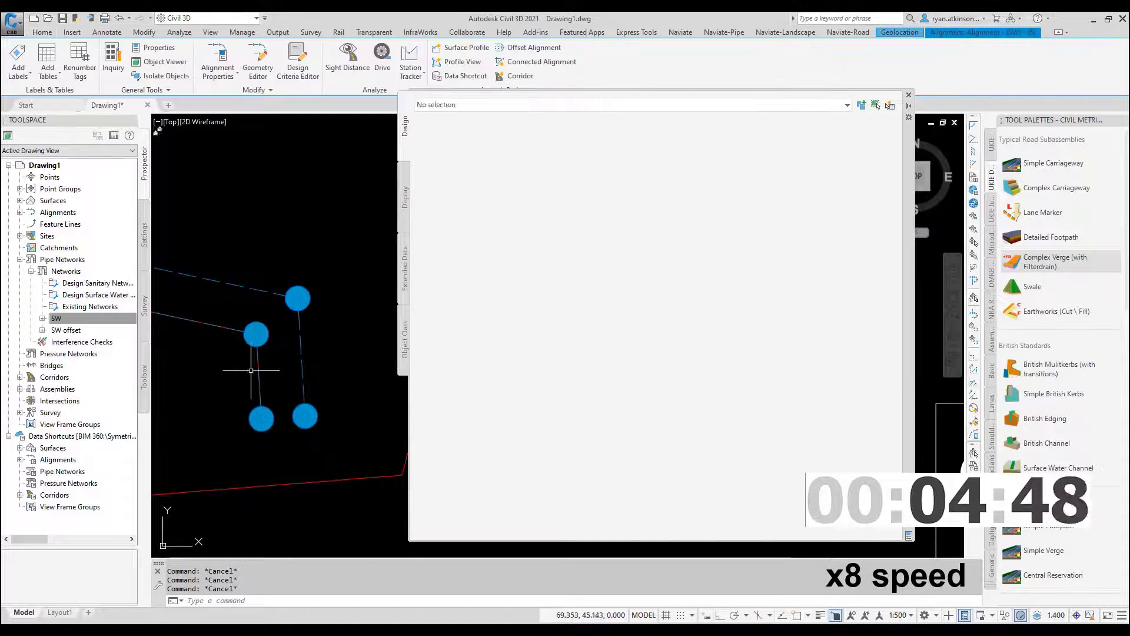
{"action": "left_click", "coordinate": [260, 375]}
{"action": "left_click", "coordinate": [312, 434]}
{"action": "left_click", "coordinate": [722, 365]}
{"action": "key", "text": "Escape"}
{"action": "left_click", "coordinate": [302, 361]}
{"action": "left_click", "coordinate": [720, 366]}
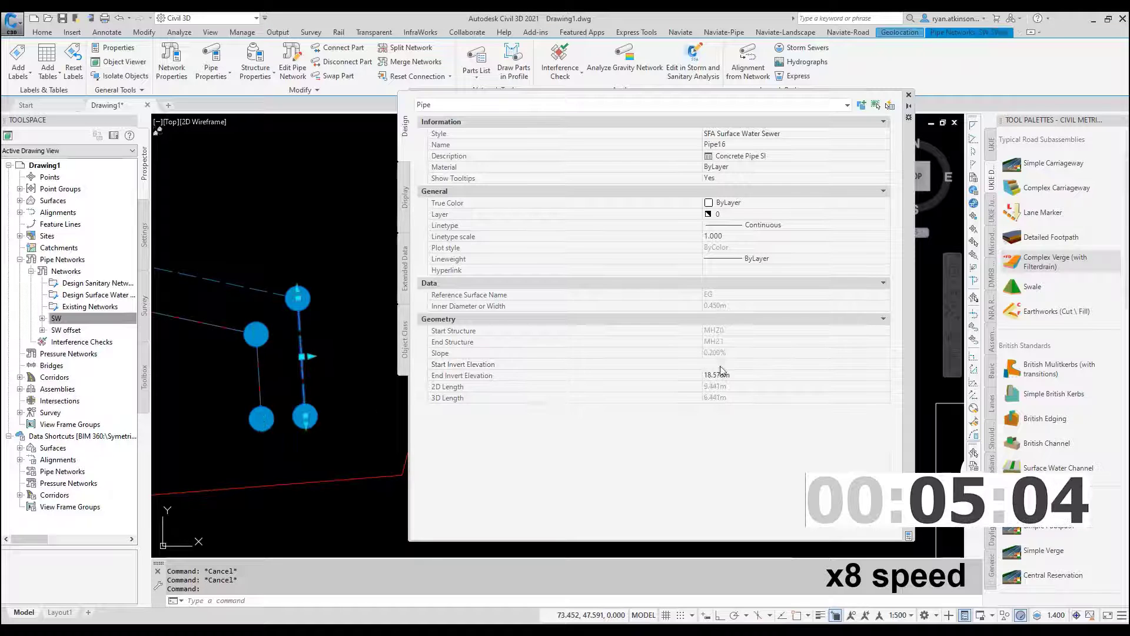
{"action": "key", "text": "Escape"}
- Set the end invert elevation of the short last SW offset pipe to 16.040 m from the parallel SW pipe and close the pipe properties
{"action": "key", "text": "Escape"}
{"action": "left_click", "coordinate": [258, 382]}
{"action": "left_click", "coordinate": [312, 433]}
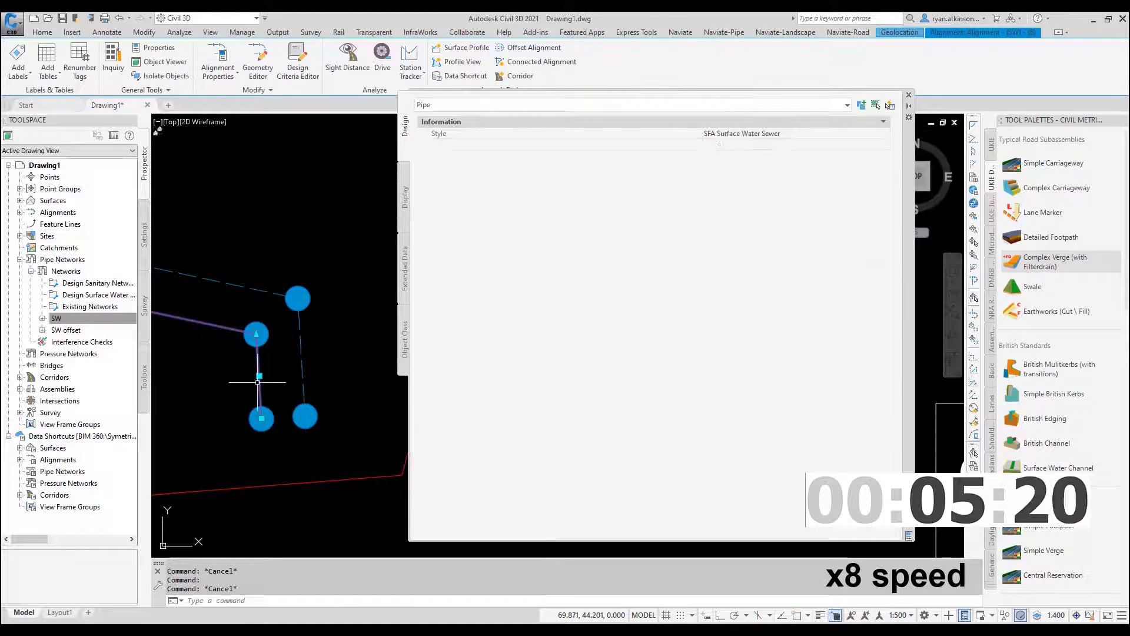
{"action": "left_click", "coordinate": [722, 376]}
{"action": "key", "text": "Escape"}
{"action": "key", "text": "Escape"}
{"action": "left_click", "coordinate": [300, 364]}
{"action": "left_click", "coordinate": [738, 376]}
{"action": "type", "text": "16.040m"}
{"action": "key", "text": "Return"}
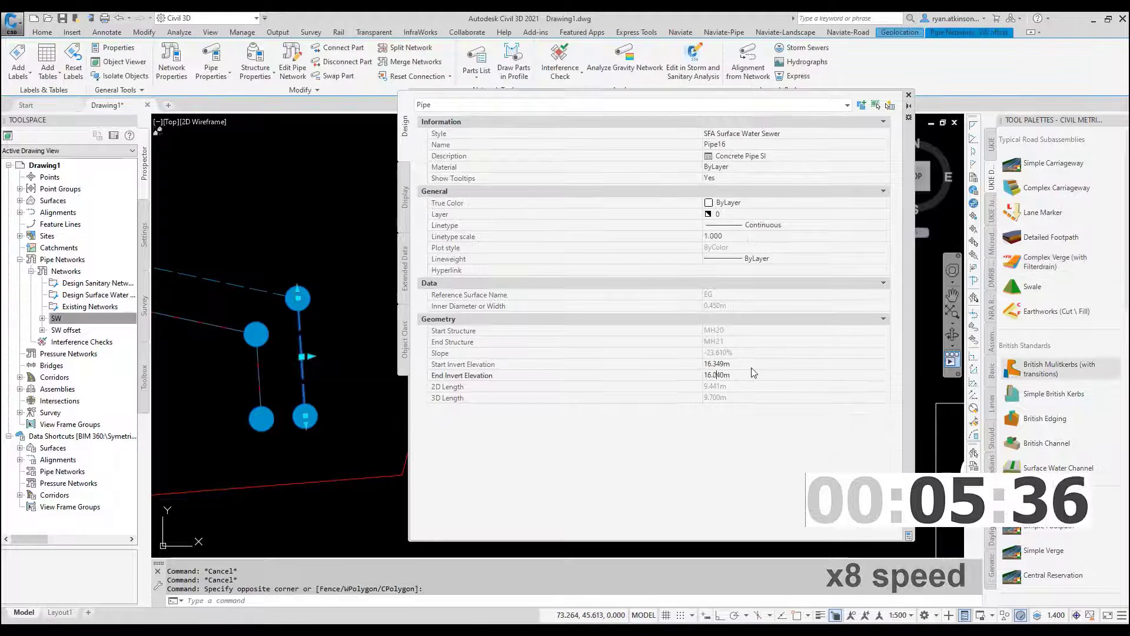
{"action": "key", "text": "Escape"}
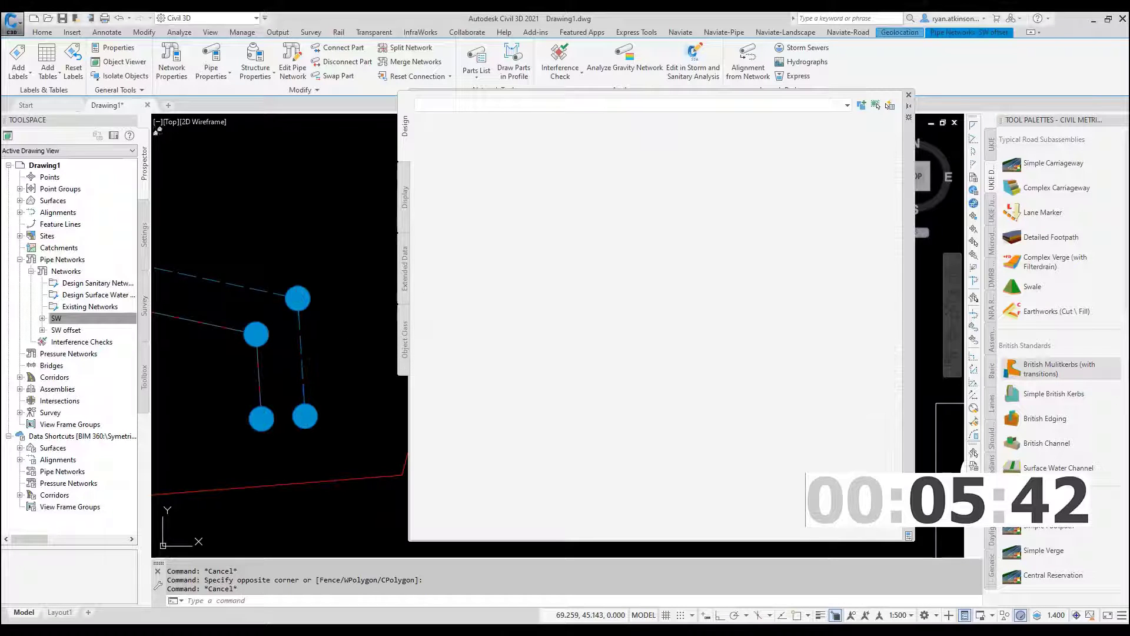
{"action": "scroll", "coordinate": [307, 368], "scroll_direction": "down", "scroll_amount": 2}
{"action": "scroll", "coordinate": [306, 368], "scroll_direction": "down", "scroll_amount": 2}
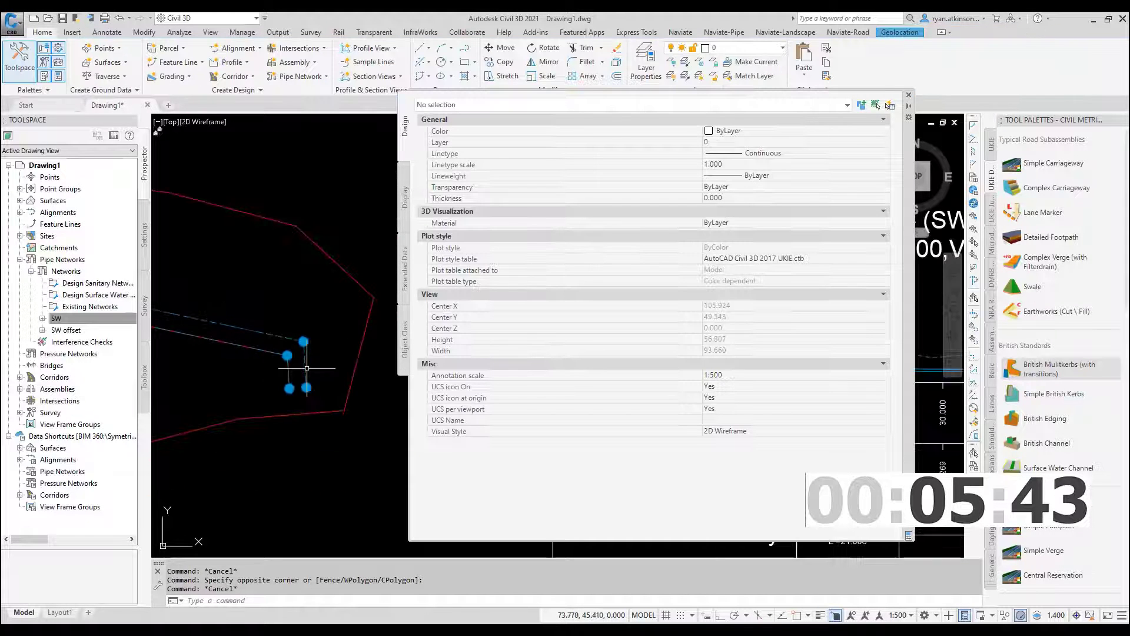
{"action": "left_click", "coordinate": [907, 94]}
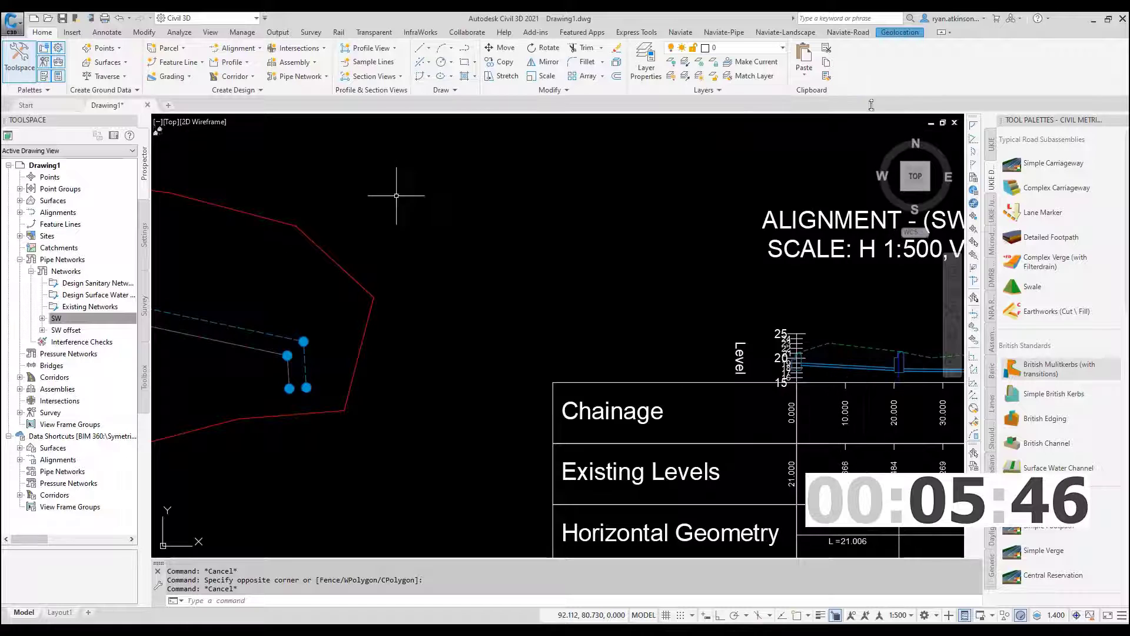
- Draw all parts of the SW offset network in the existing SW alignment profile view
{"action": "mouse_move", "coordinate": [320, 390]}
{"action": "middle_mouse_down"}
{"action": "mouse_move", "coordinate": [501, 395]}
{"action": "mouse_move", "coordinate": [622, 455]}
{"action": "middle_mouse_up"}
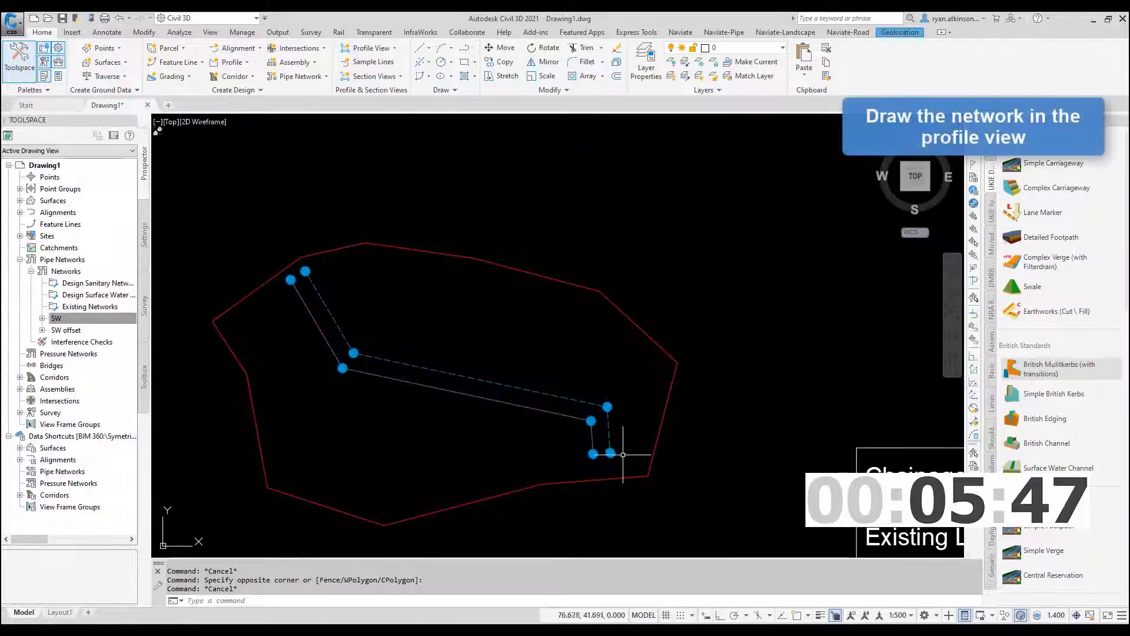
{"action": "left_click", "coordinate": [94, 318]}
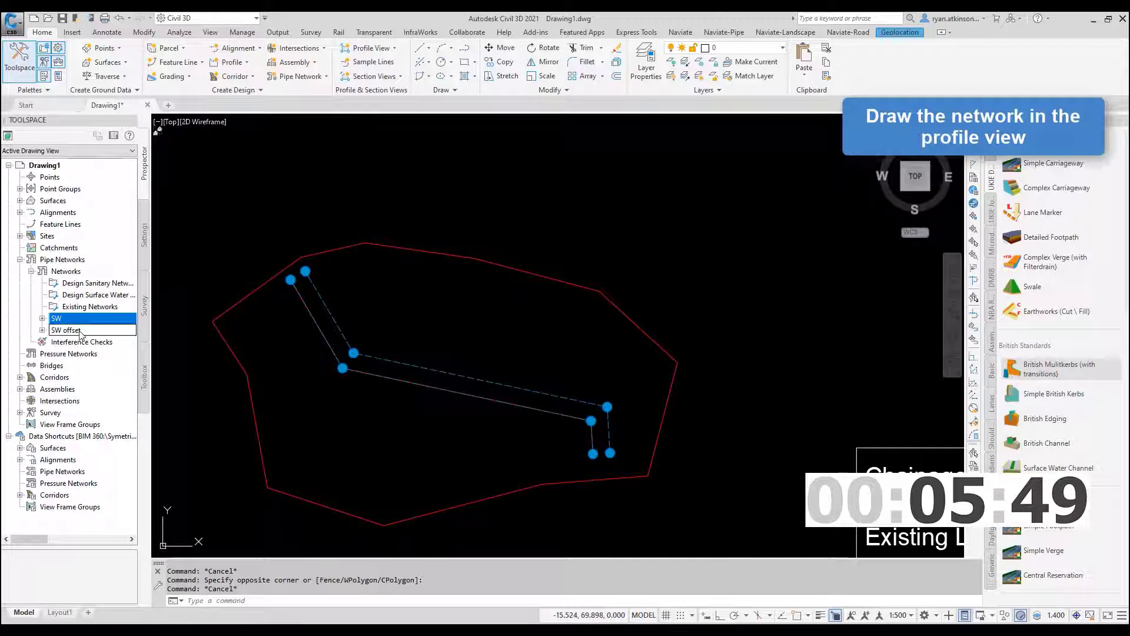
{"action": "right_click", "coordinate": [80, 332]}
{"action": "left_click", "coordinate": [132, 384]}
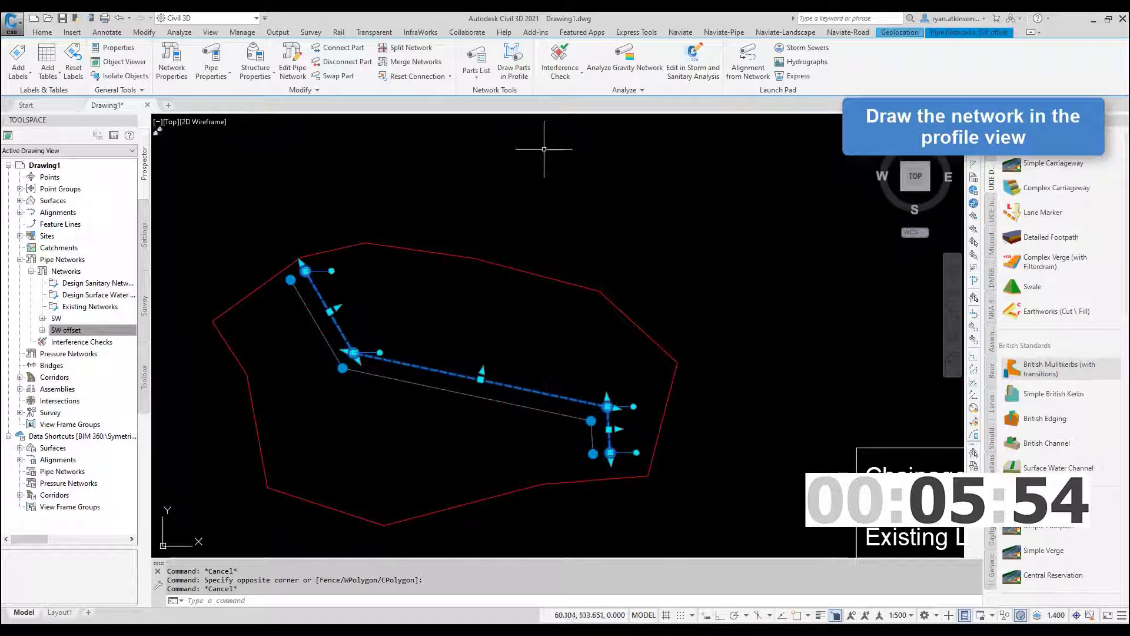
{"action": "left_click", "coordinate": [514, 68]}
{"action": "middle_click_drag", "start_coordinate": [805, 421], "coordinate": [392, 156]}
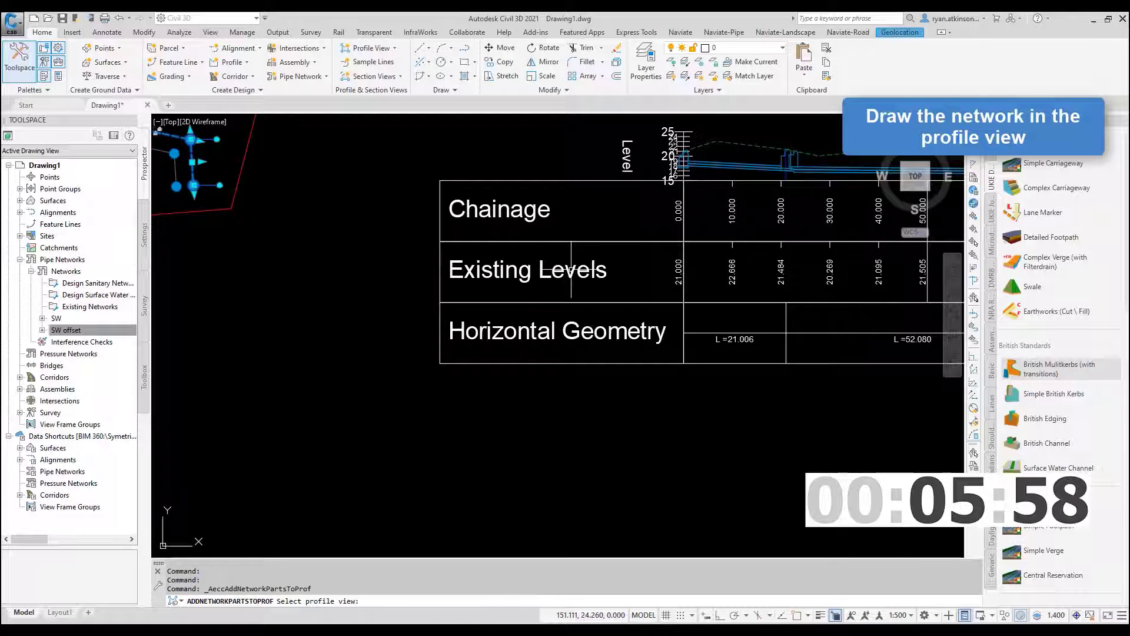
{"action": "left_click", "coordinate": [571, 270]}
{"action": "middle_click_drag", "start_coordinate": [571, 269], "coordinate": [359, 416]}
{"action": "scroll", "coordinate": [518, 324], "scroll_direction": "up", "scroll_amount": 4}
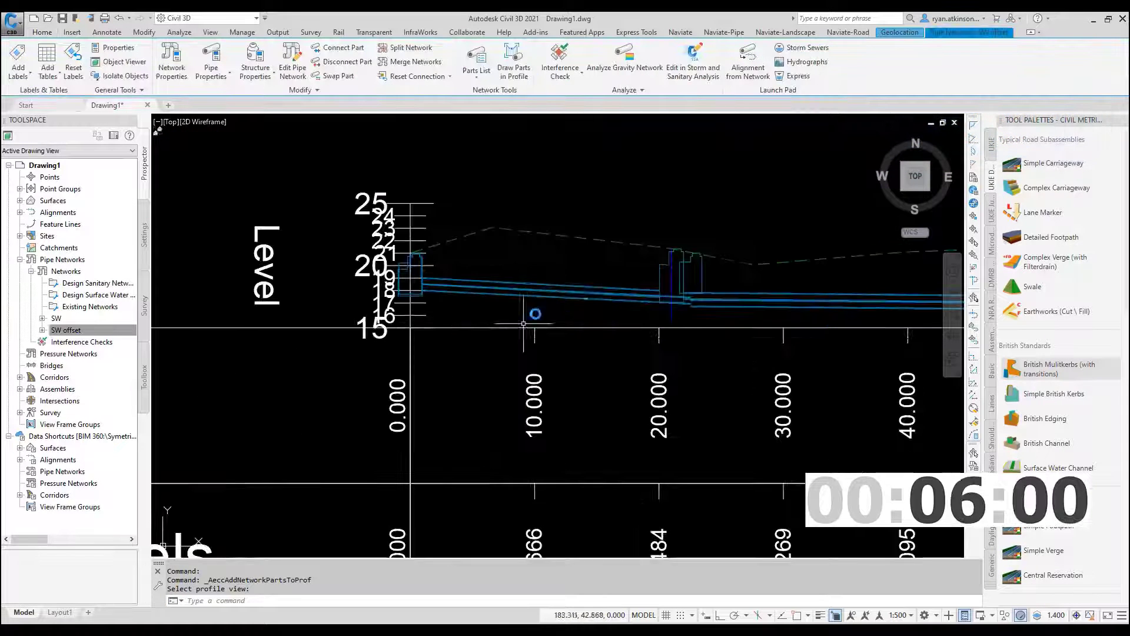
{"action": "key", "text": "Escape"}
- Stretch the base of the second SW offset manhole down below its connected pipes in the profile view
{"action": "scroll", "coordinate": [518, 318], "scroll_direction": "up", "scroll_amount": 5}
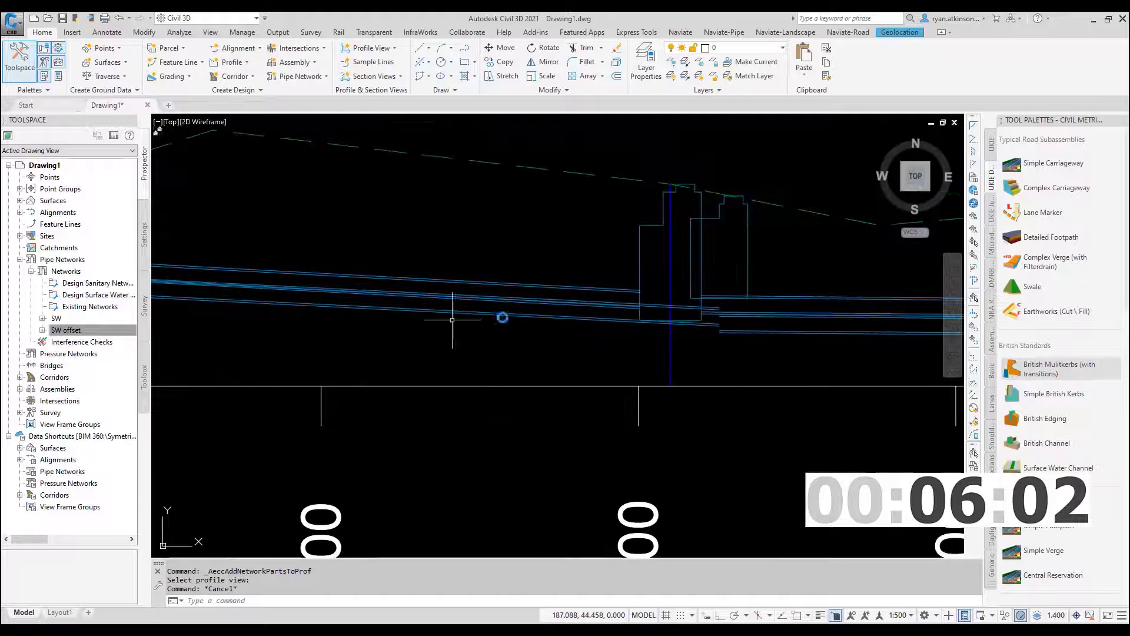
{"action": "left_click", "coordinate": [743, 284]}
{"action": "scroll", "coordinate": [728, 289], "scroll_direction": "up", "scroll_amount": 2}
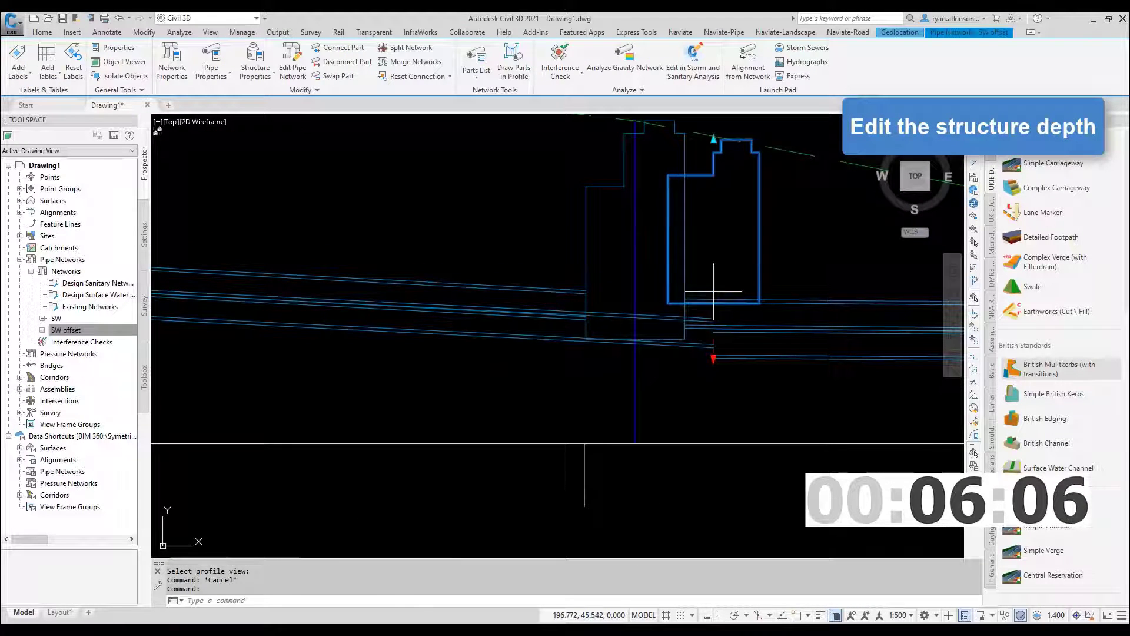
{"action": "left_click", "coordinate": [714, 358]}
{"action": "left_click", "coordinate": [714, 373]}
{"action": "key", "text": "Escape"}
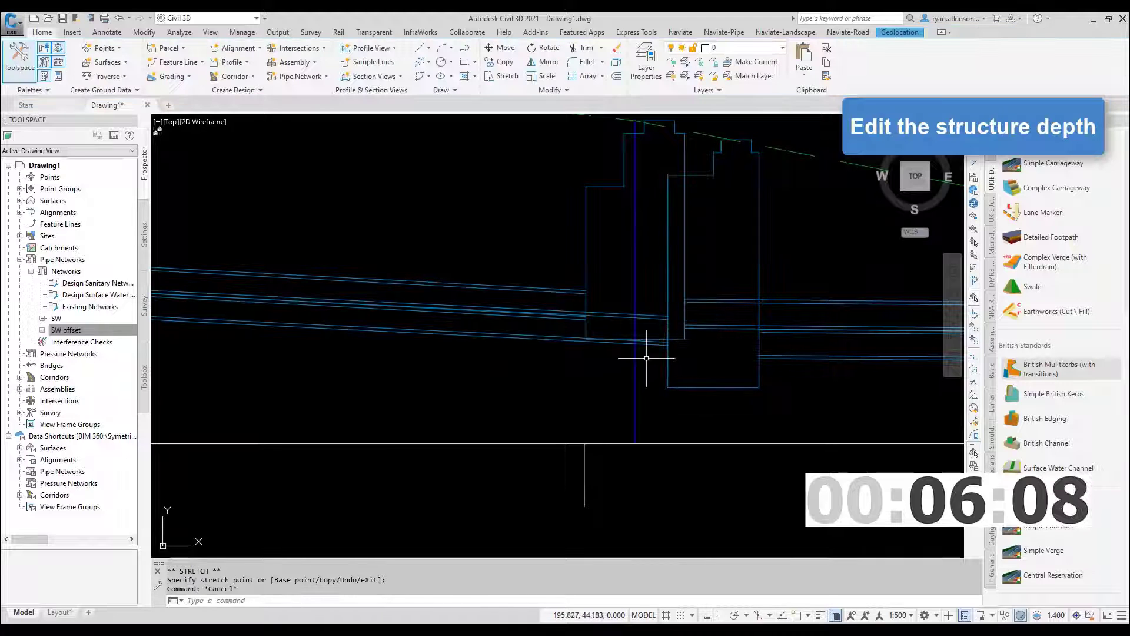
- Stretch the base of the third SW offset manhole down below its connected pipes in the profile view
{"action": "mouse_move", "coordinate": [638, 365]}
{"action": "middle_mouse_down"}
{"action": "mouse_move", "coordinate": [507, 379]}
{"action": "mouse_move", "coordinate": [308, 377]}
{"action": "mouse_move", "coordinate": [686, 366]}
{"action": "mouse_move", "coordinate": [408, 359]}
{"action": "middle_mouse_up"}
{"action": "scroll", "coordinate": [677, 353], "scroll_direction": "up", "scroll_amount": 4}
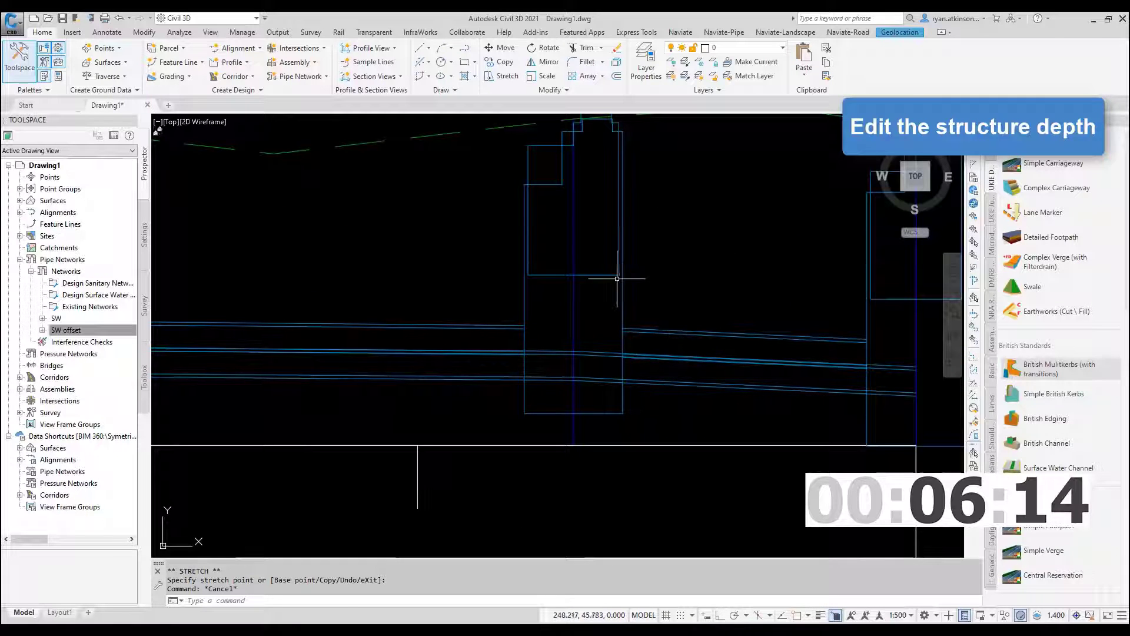
{"action": "left_click", "coordinate": [612, 274]}
{"action": "left_click", "coordinate": [579, 256]}
{"action": "left_click", "coordinate": [573, 273]}
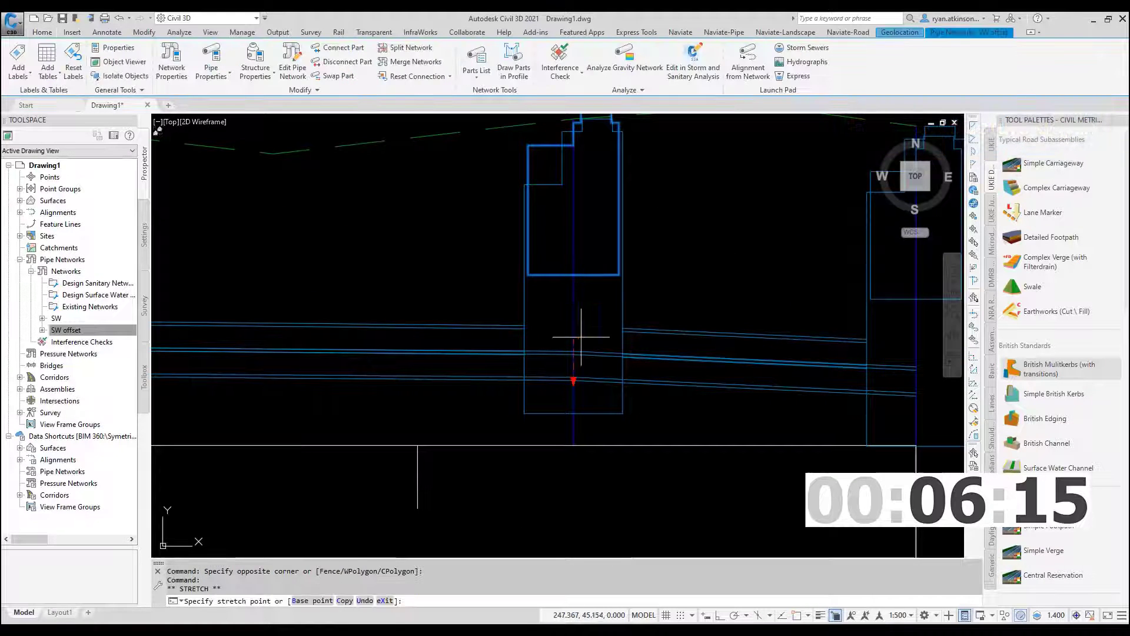
{"action": "left_click", "coordinate": [576, 407]}
{"action": "key", "text": "Escape"}
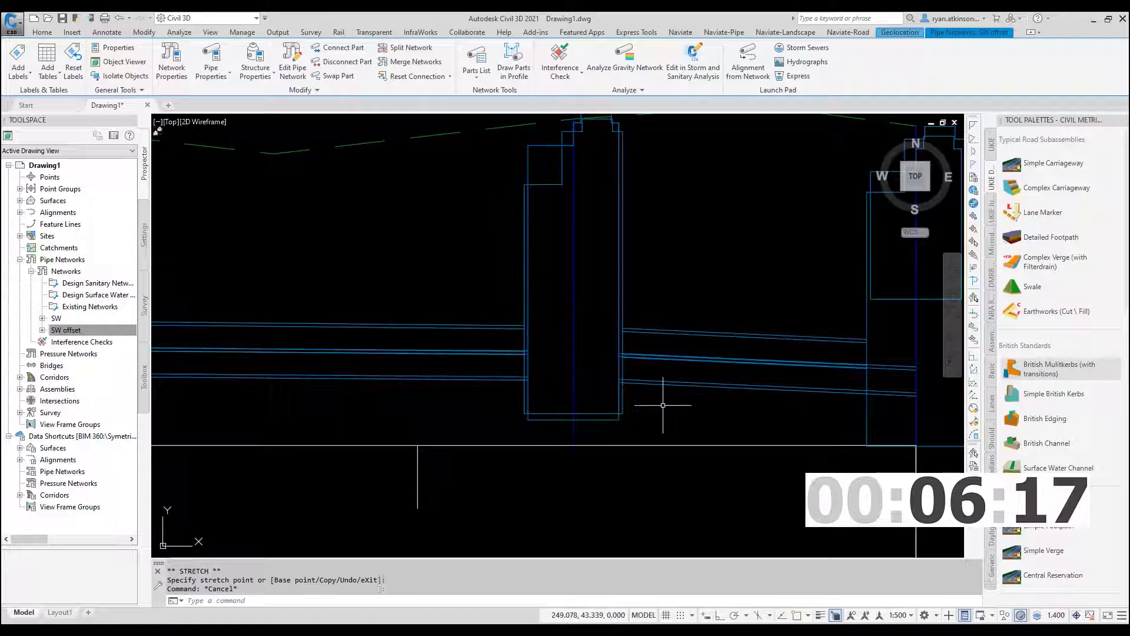
- Stretch the base of the last SW offset manhole down to just below the adjacent SW manhole's base in the profile view
{"action": "middle_click_drag", "start_coordinate": [674, 407], "coordinate": [395, 414]}
{"action": "left_click", "coordinate": [611, 316]}
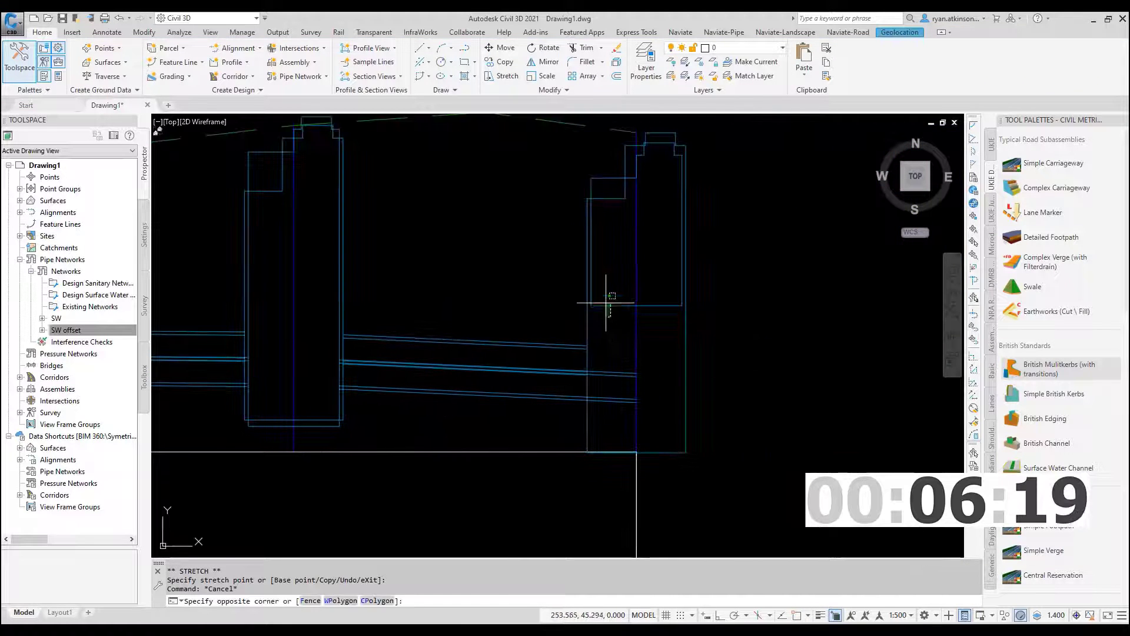
{"action": "left_click", "coordinate": [605, 302]}
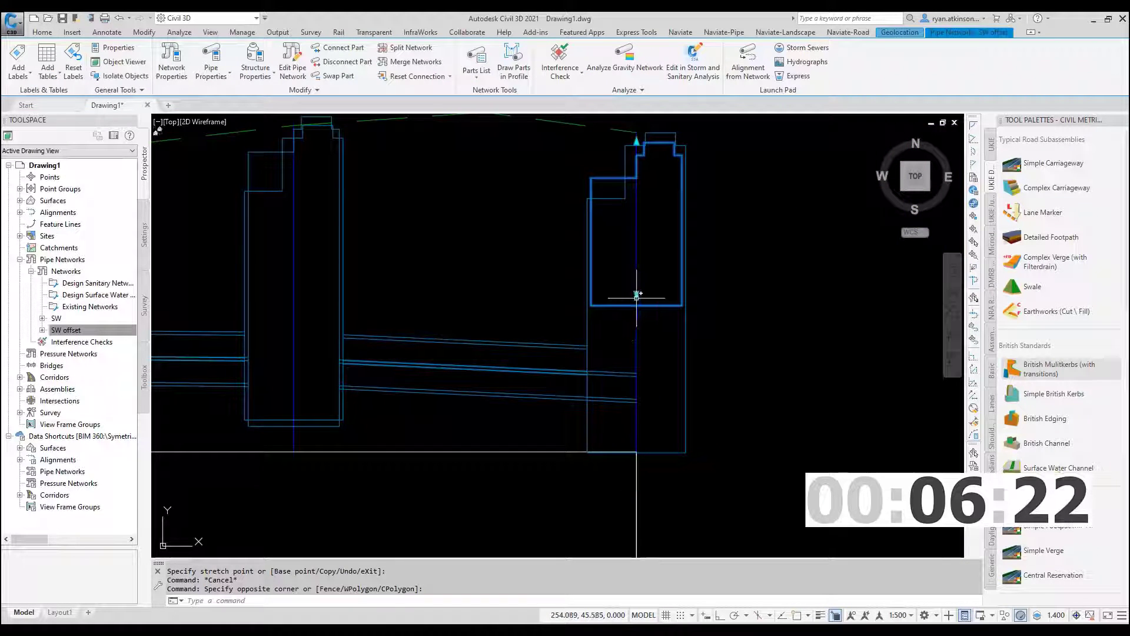
{"action": "left_click", "coordinate": [637, 293]}
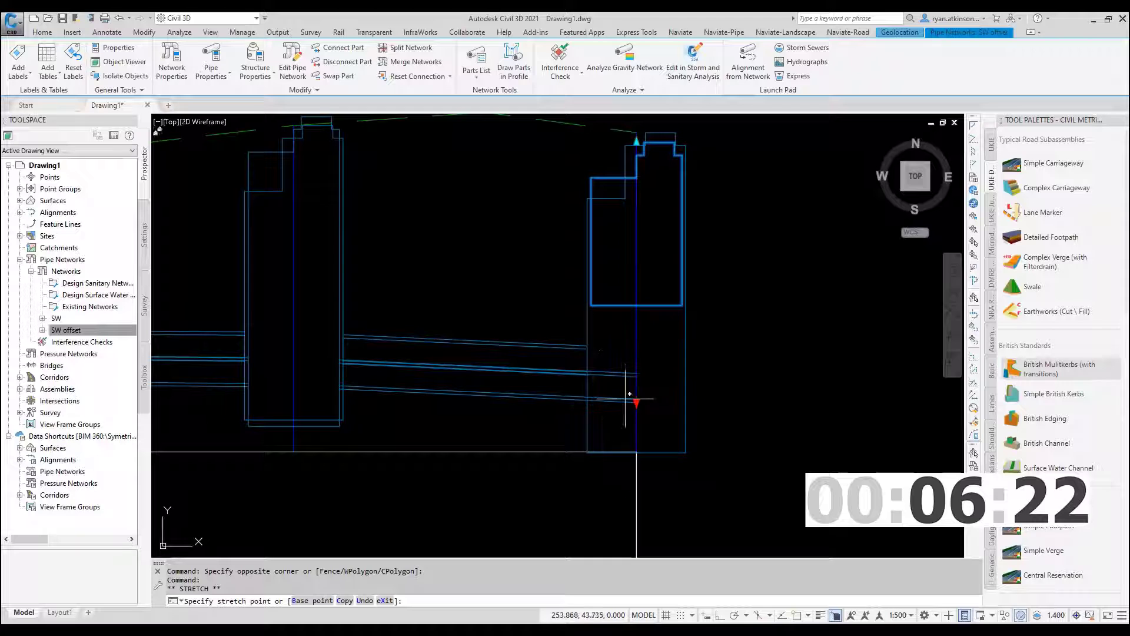
{"action": "left_click", "coordinate": [636, 449]}
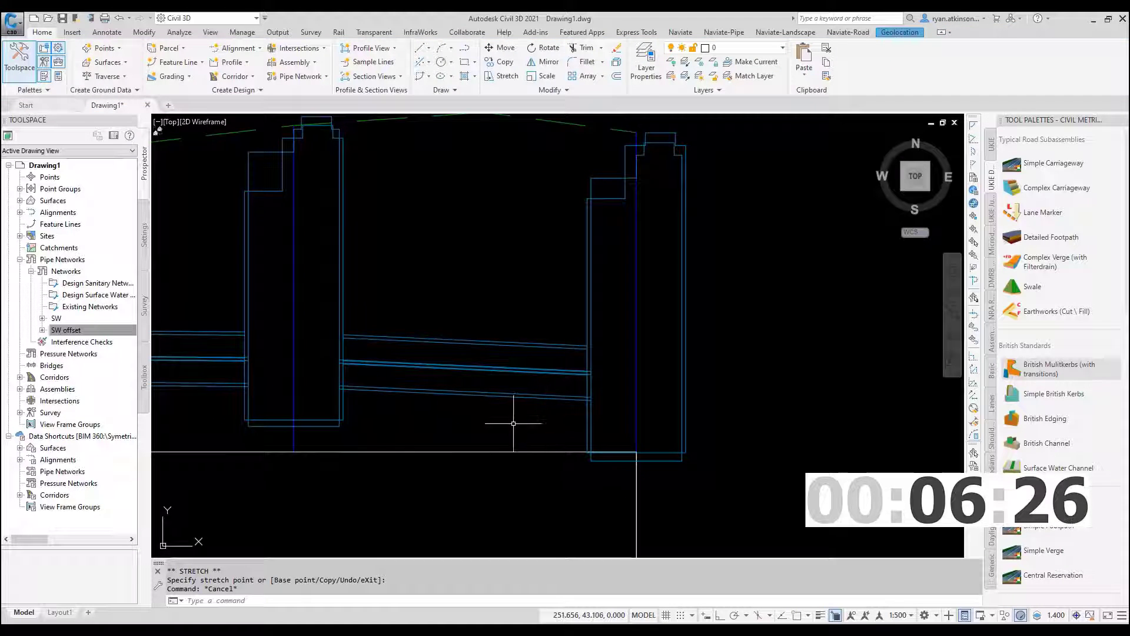
{"action": "scroll", "coordinate": [512, 422], "scroll_direction": "down", "scroll_amount": 3}
{"action": "middle_click_drag", "start_coordinate": [512, 421], "coordinate": [615, 425]}
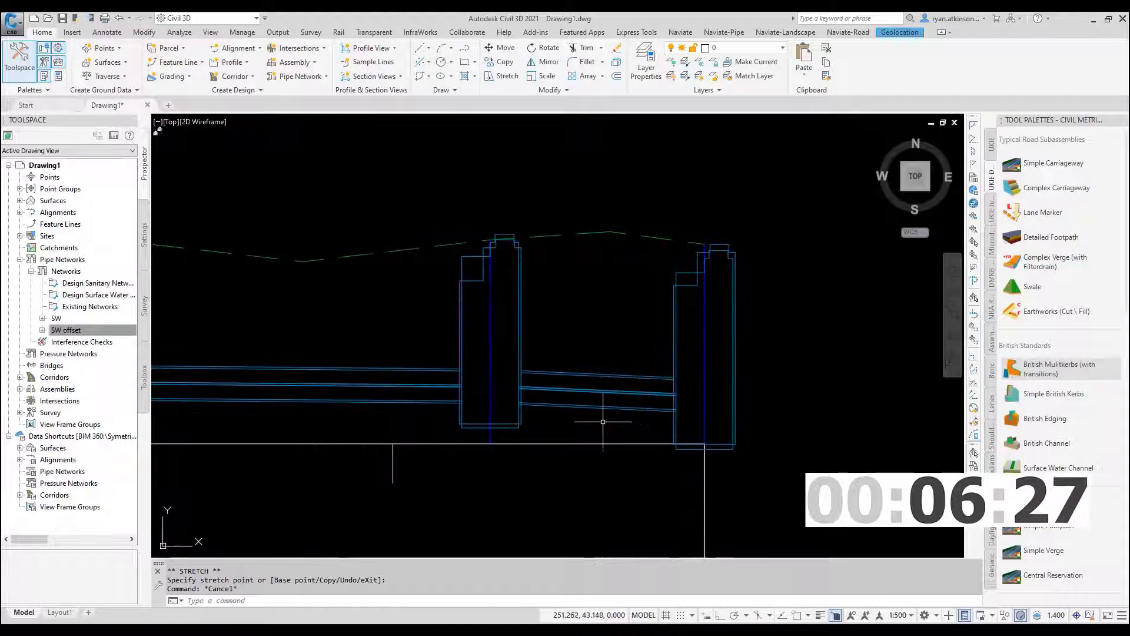
{"action": "scroll", "coordinate": [595, 419], "scroll_direction": "up", "scroll_amount": 2}
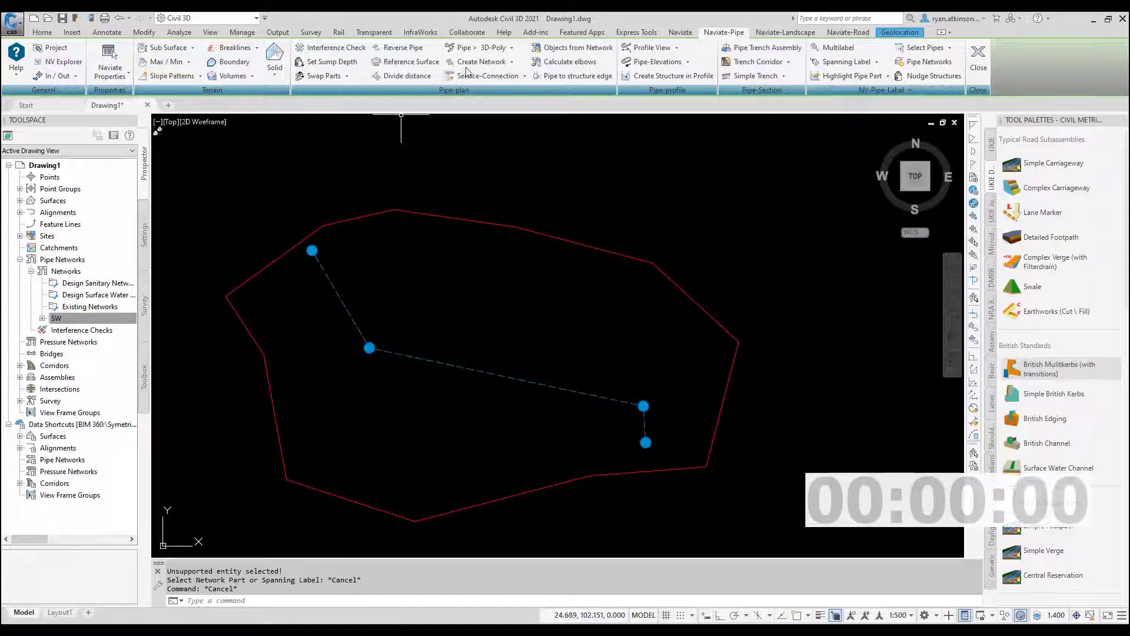
- Start the Offset Pipe Network command and select the SW network run from its first pipe to its short last pipe
{"action": "left_click", "coordinate": [511, 64]}
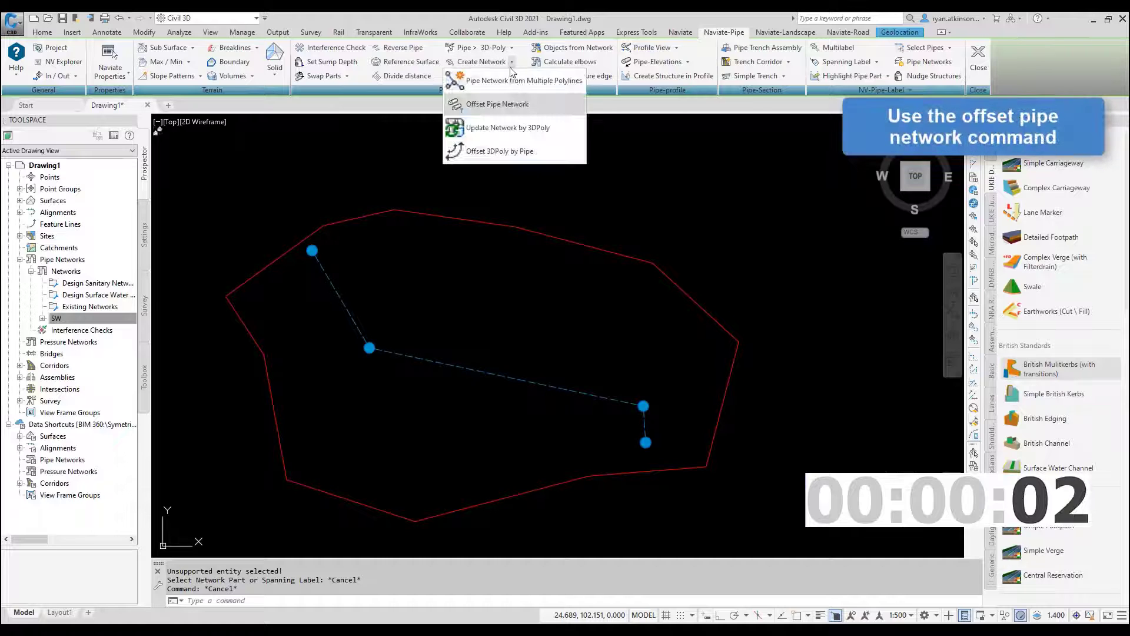
{"action": "left_click", "coordinate": [510, 111]}
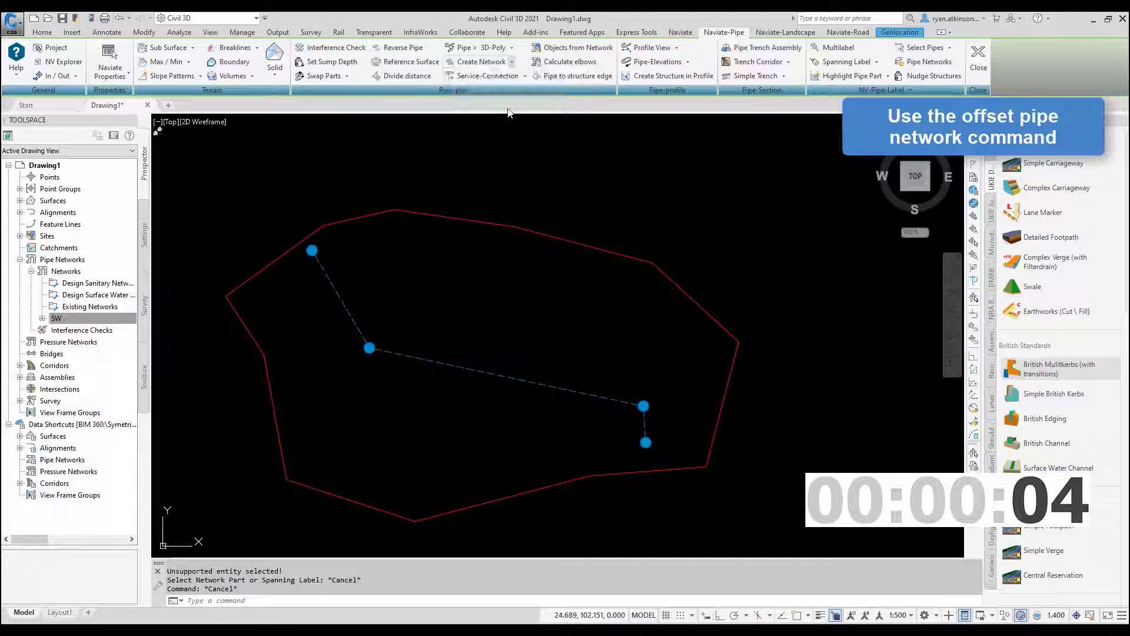
{"action": "left_click", "coordinate": [343, 302]}
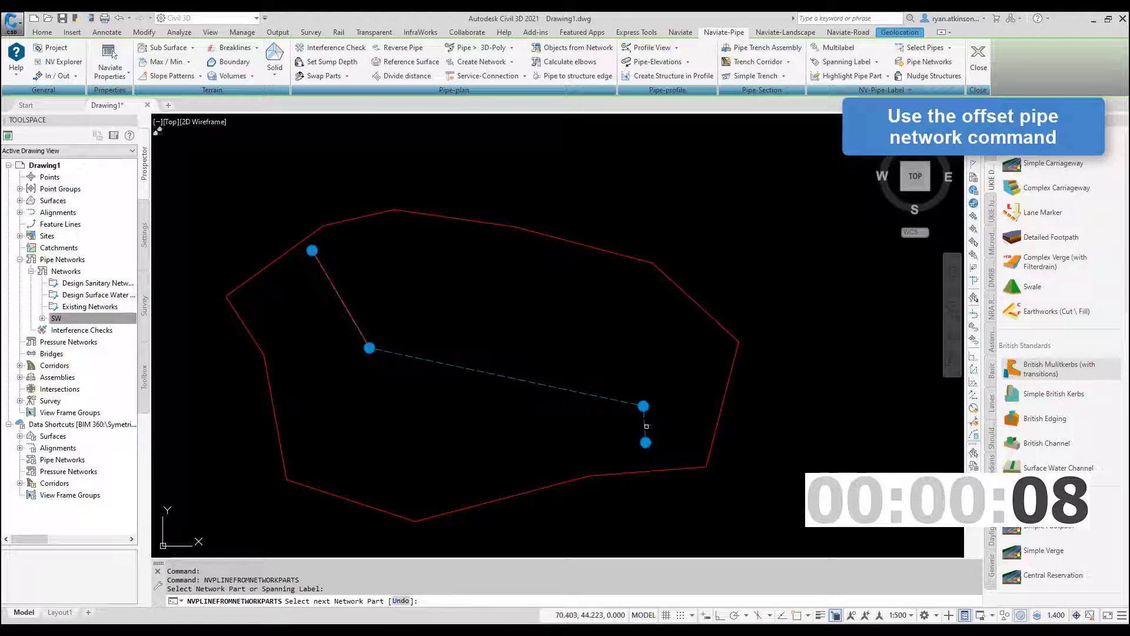
{"action": "left_click", "coordinate": [646, 426]}
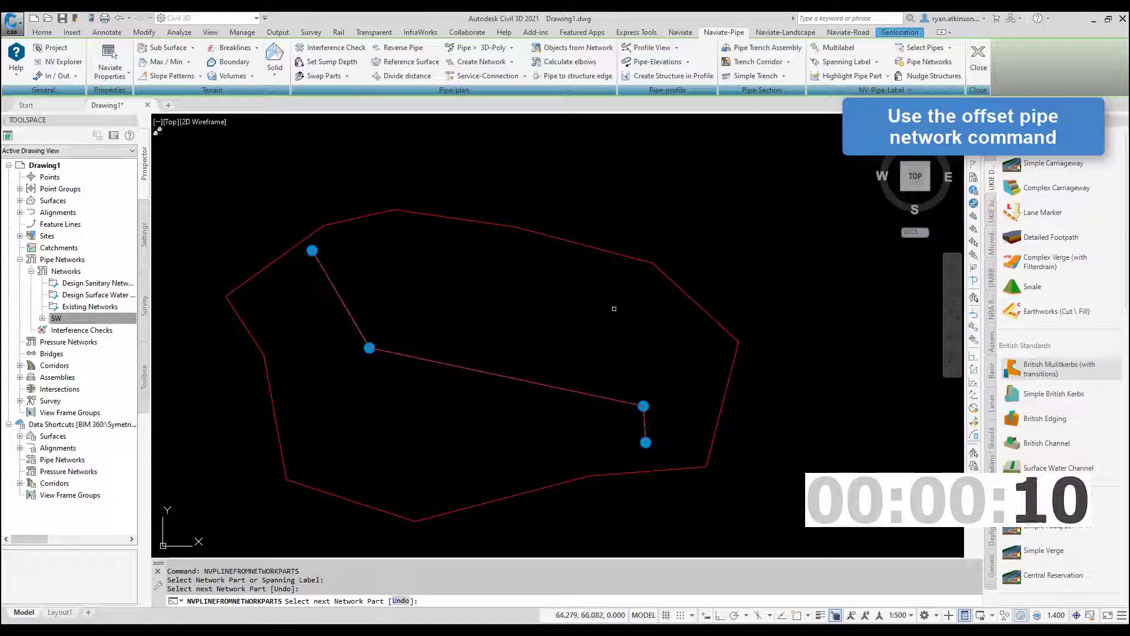
{"action": "key", "text": "Return"}
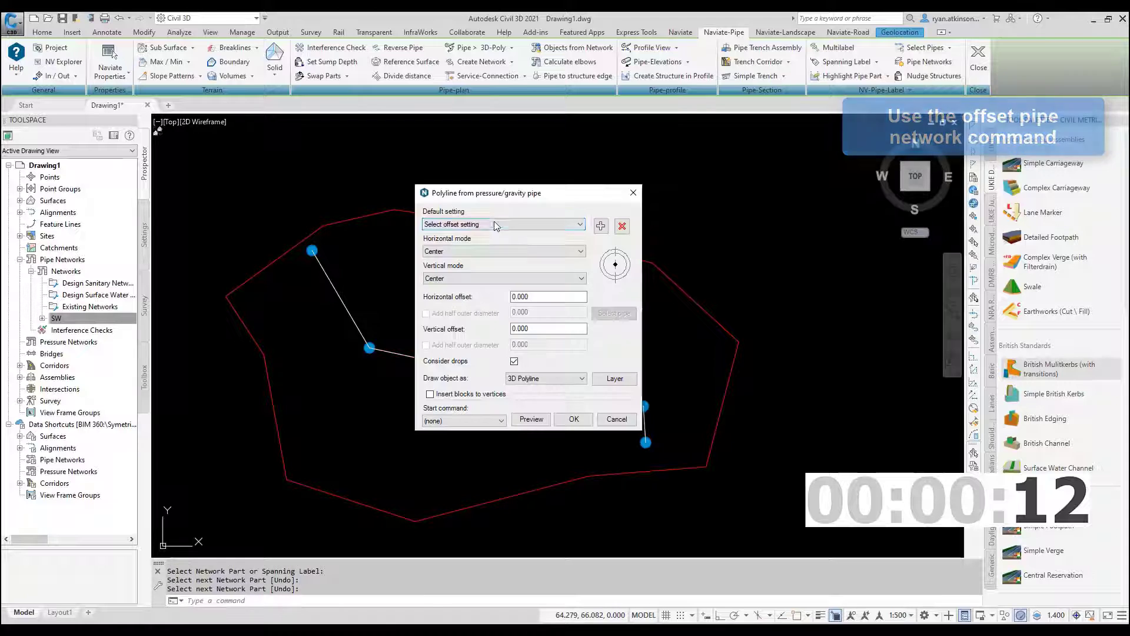
- Set the horizontal offset to -3.5 and the vertical offset to 0.5 for the polyline derived from the SW pipes
{"action": "left_click", "coordinate": [494, 223]}
{"action": "left_click", "coordinate": [494, 223]}
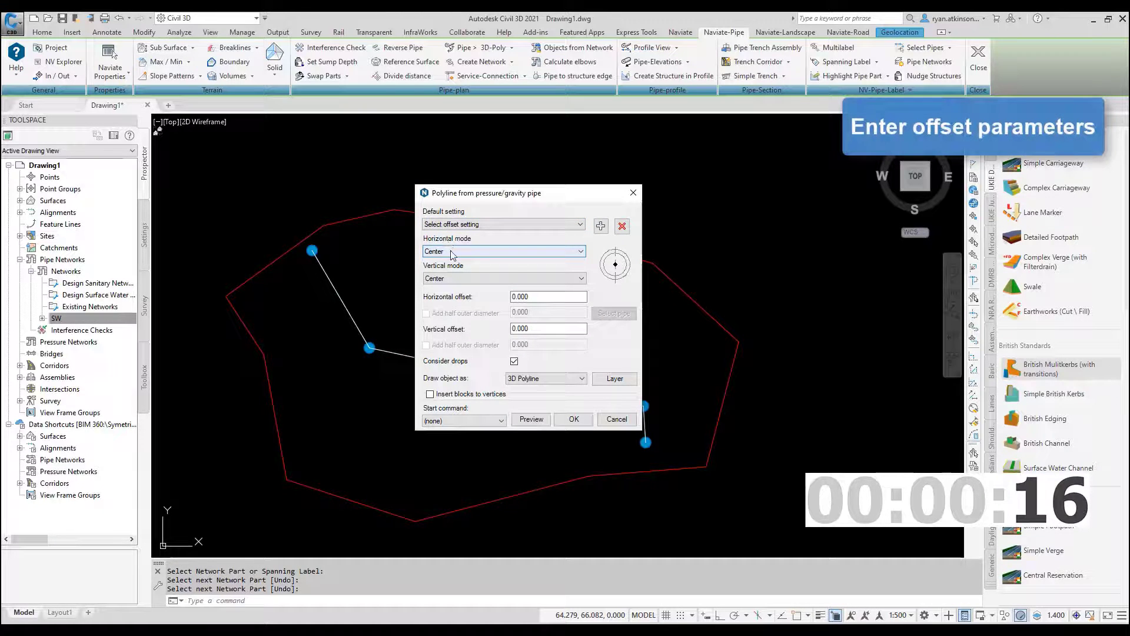
{"action": "double_click", "coordinate": [541, 297]}
{"action": "type", "text": "3"}
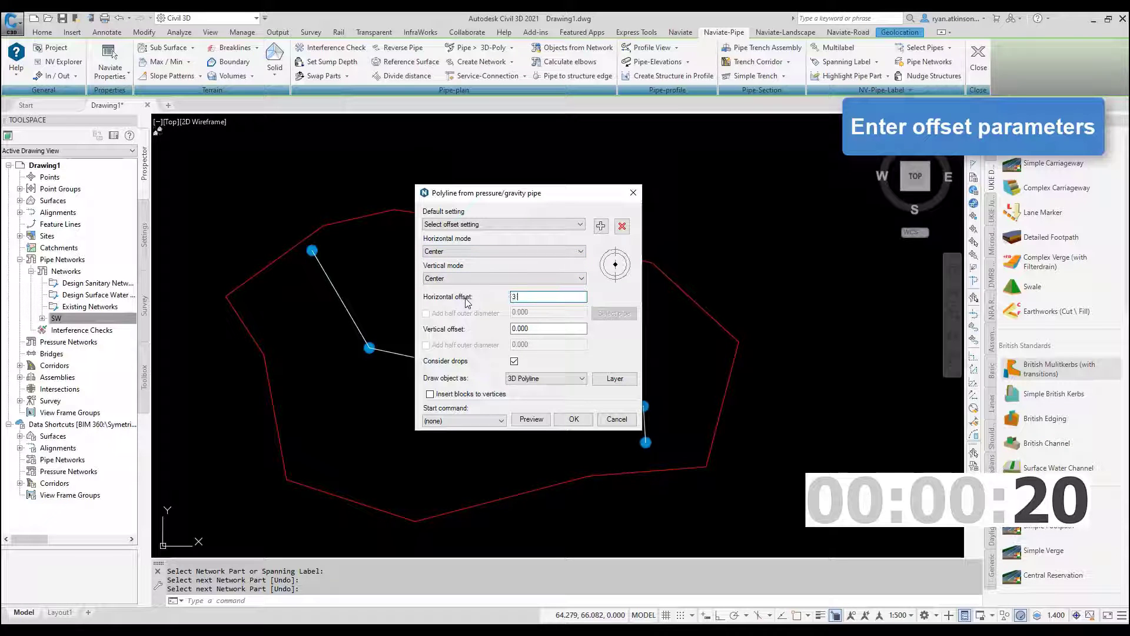
{"action": "type", "text": ".5"}
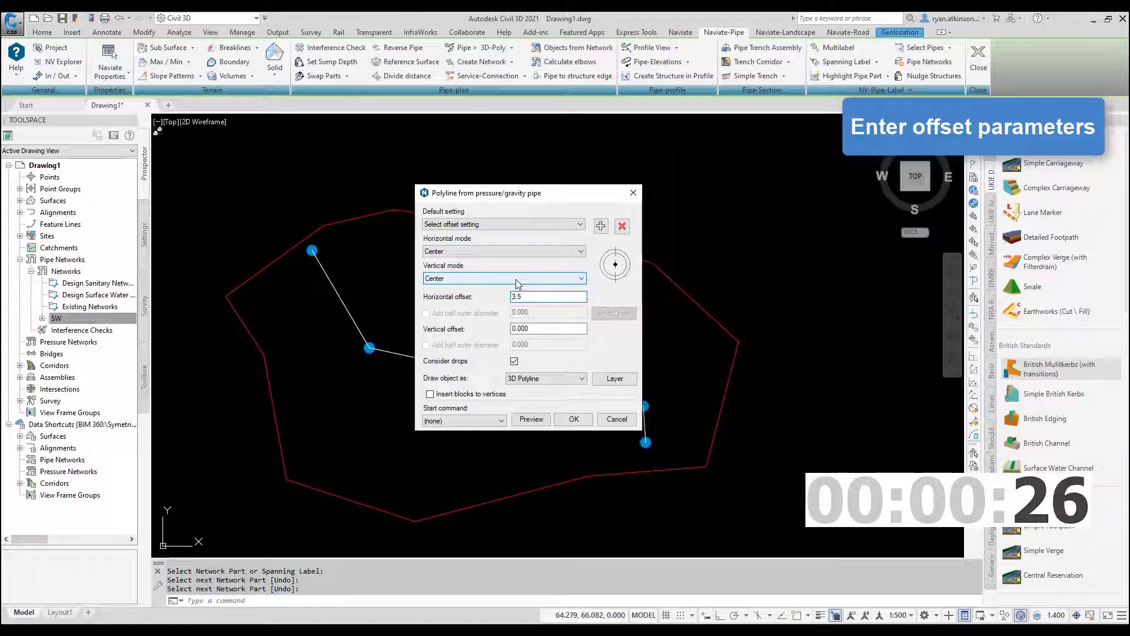
{"action": "left_click", "coordinate": [512, 296]}
{"action": "type", "text": "-"}
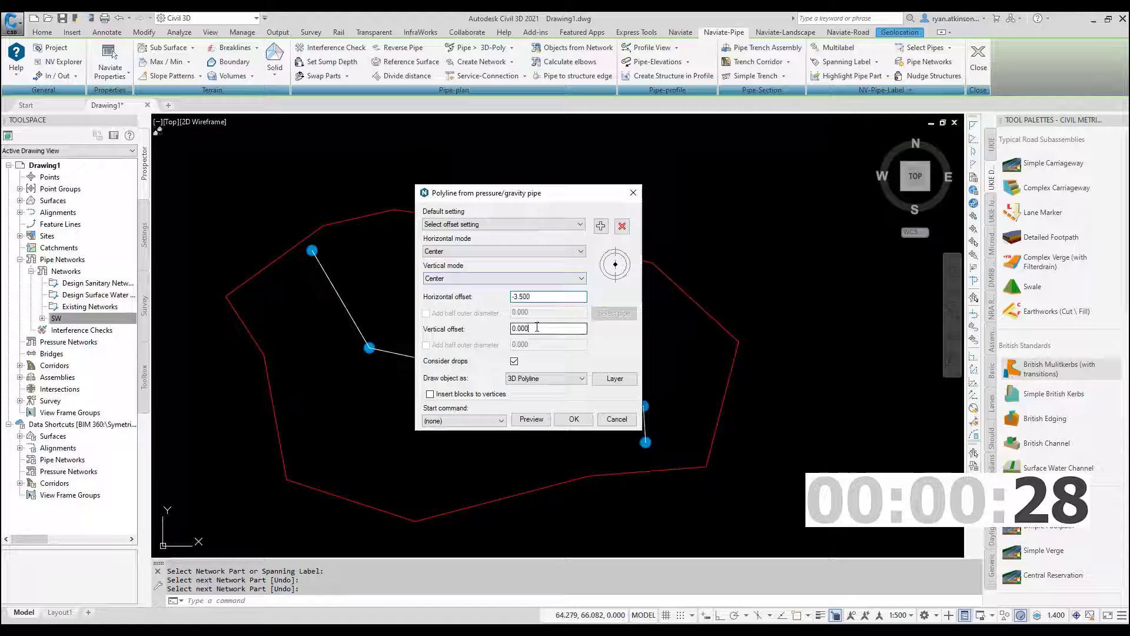
{"action": "left_click_drag", "start_coordinate": [537, 328], "coordinate": [504, 328]}
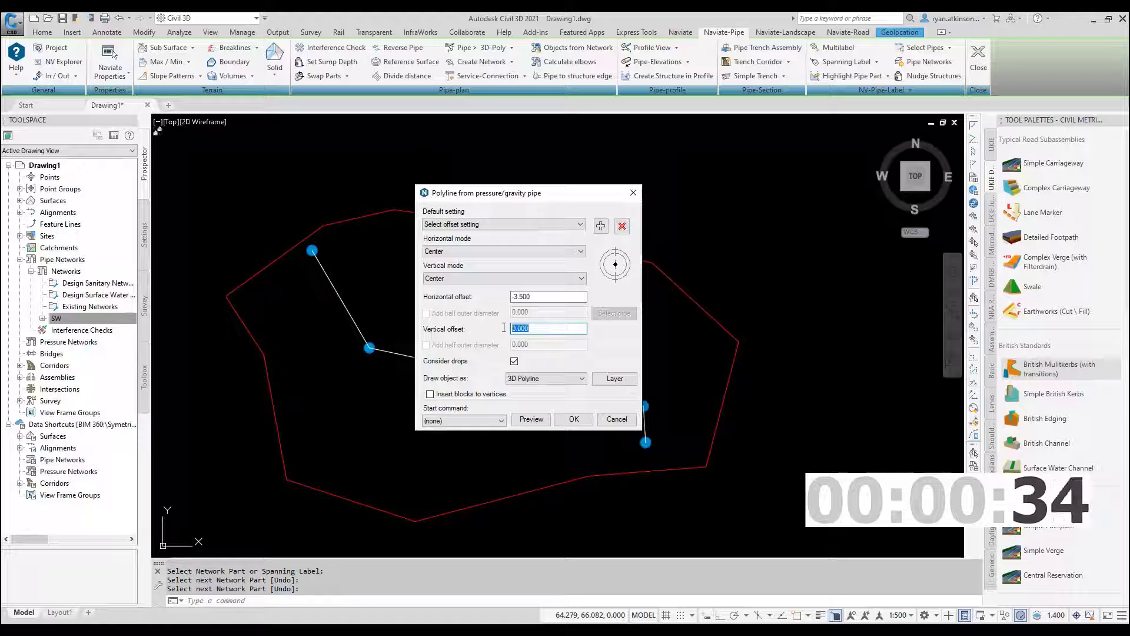
{"action": "type", "text": "0.5"}
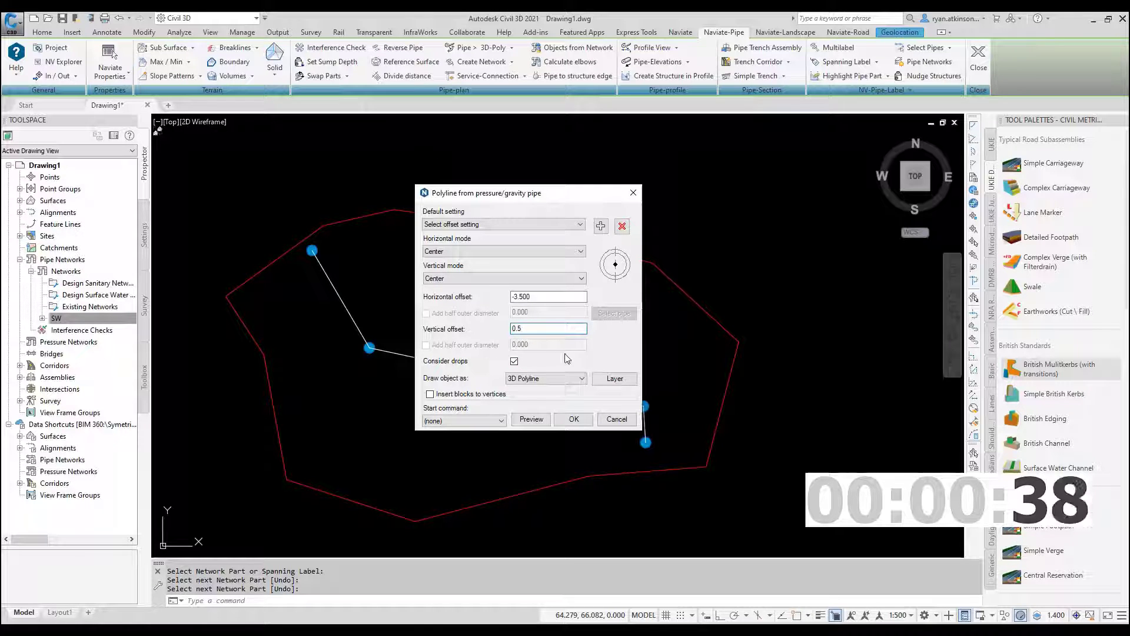
- Keep the offset object as a 3D Polyline, set Create Pipe Network as the follow-up command, and confirm the offset settings
{"action": "left_click", "coordinate": [537, 380]}
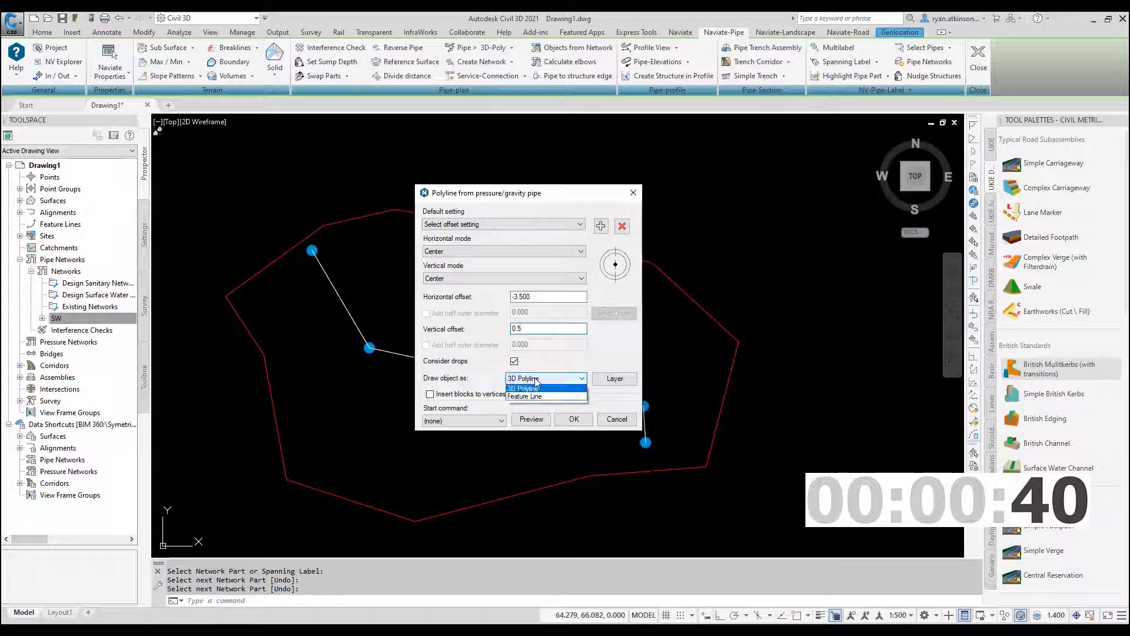
{"action": "left_click", "coordinate": [537, 381]}
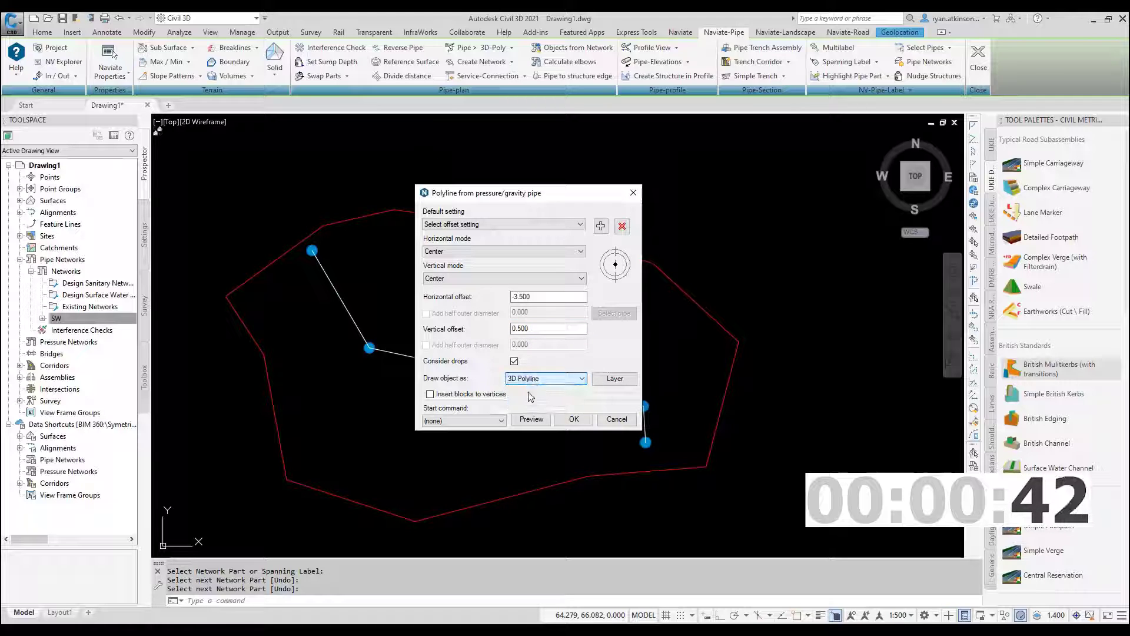
{"action": "left_click", "coordinate": [465, 420]}
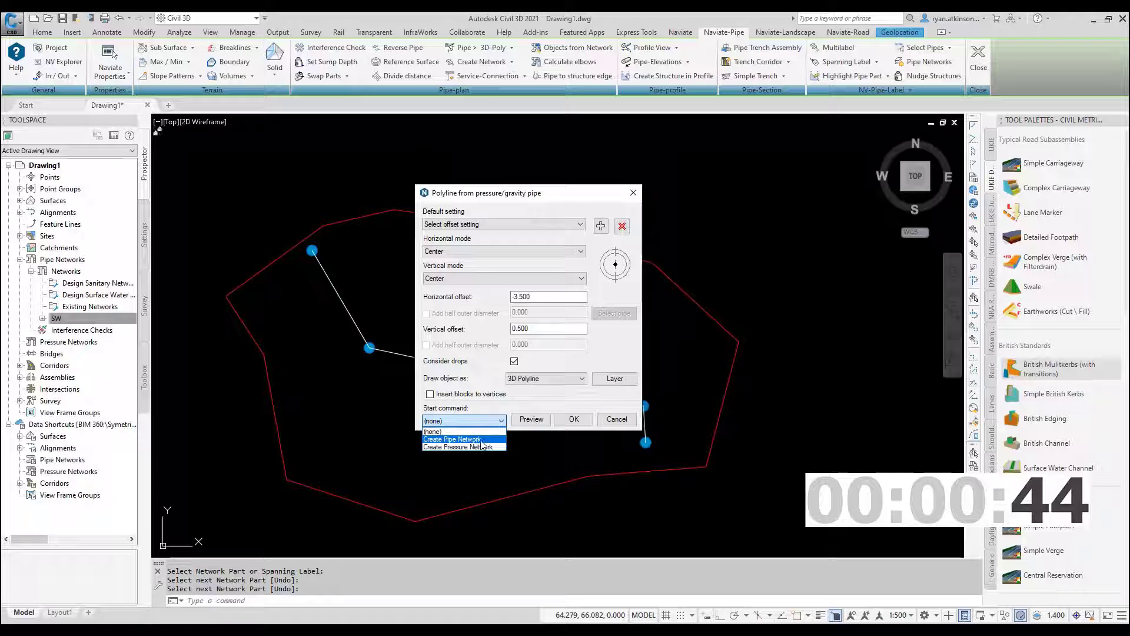
{"action": "left_click", "coordinate": [481, 440]}
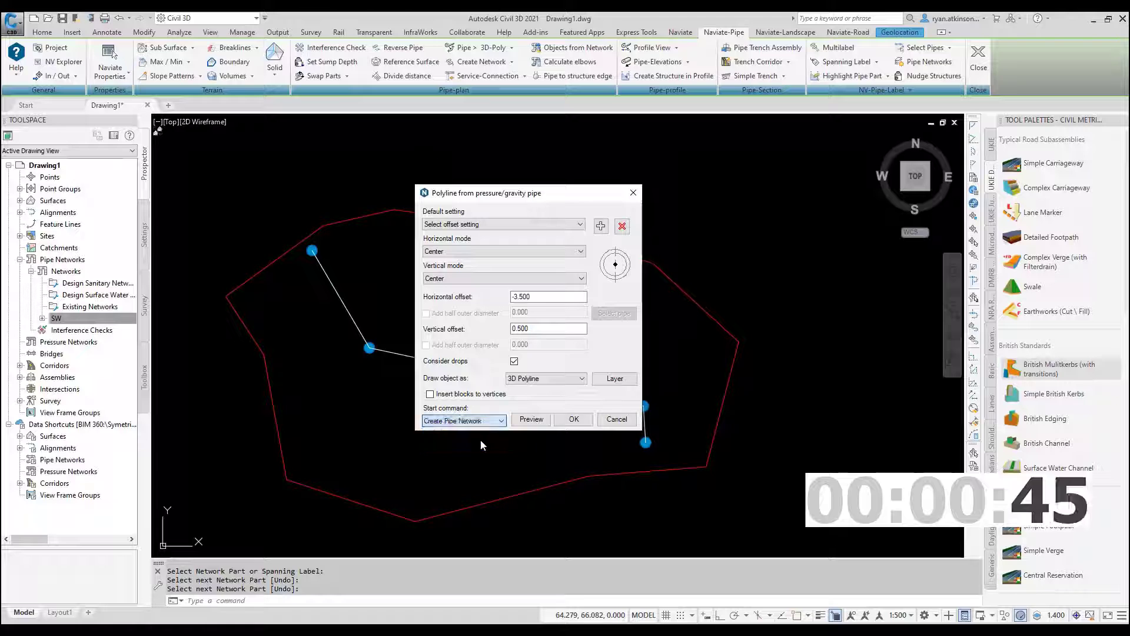
{"action": "left_click", "coordinate": [565, 420]}
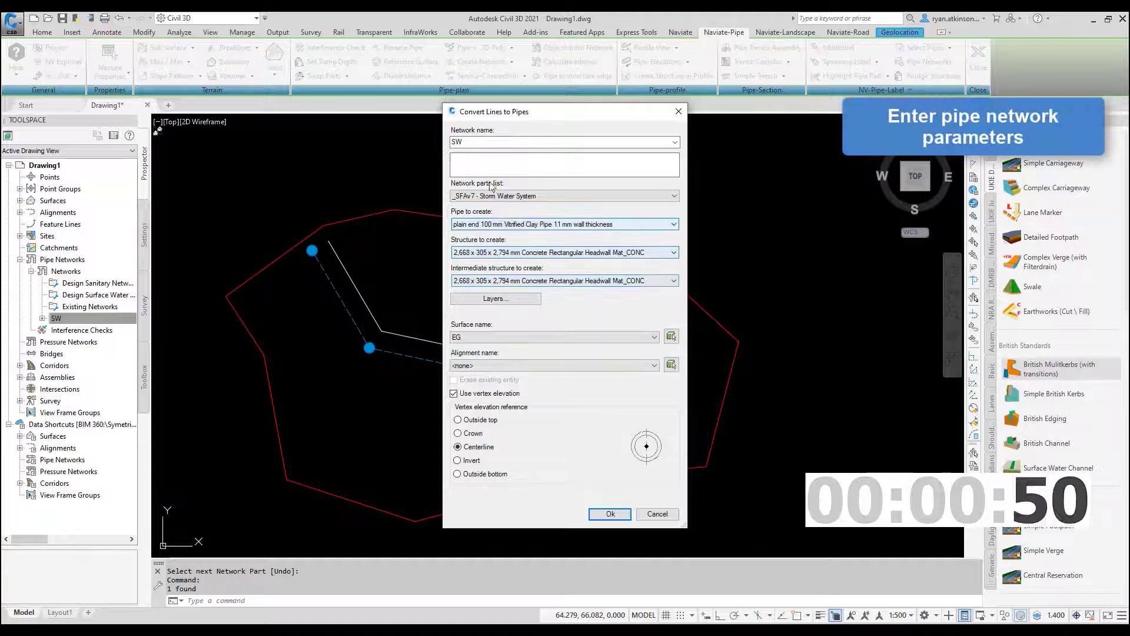
- Name the network SW Offset, using the _SFAv7 - Storm Water System parts list and the 450 mm Concrete Pipe
{"action": "double_click", "coordinate": [482, 141]}
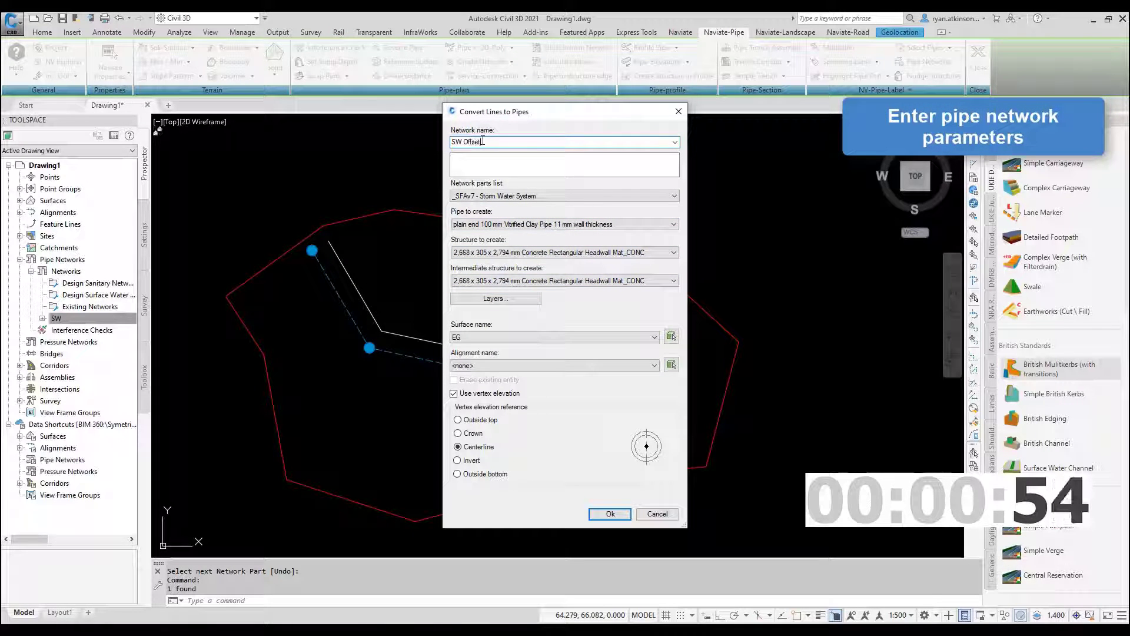
{"action": "left_click", "coordinate": [488, 196]}
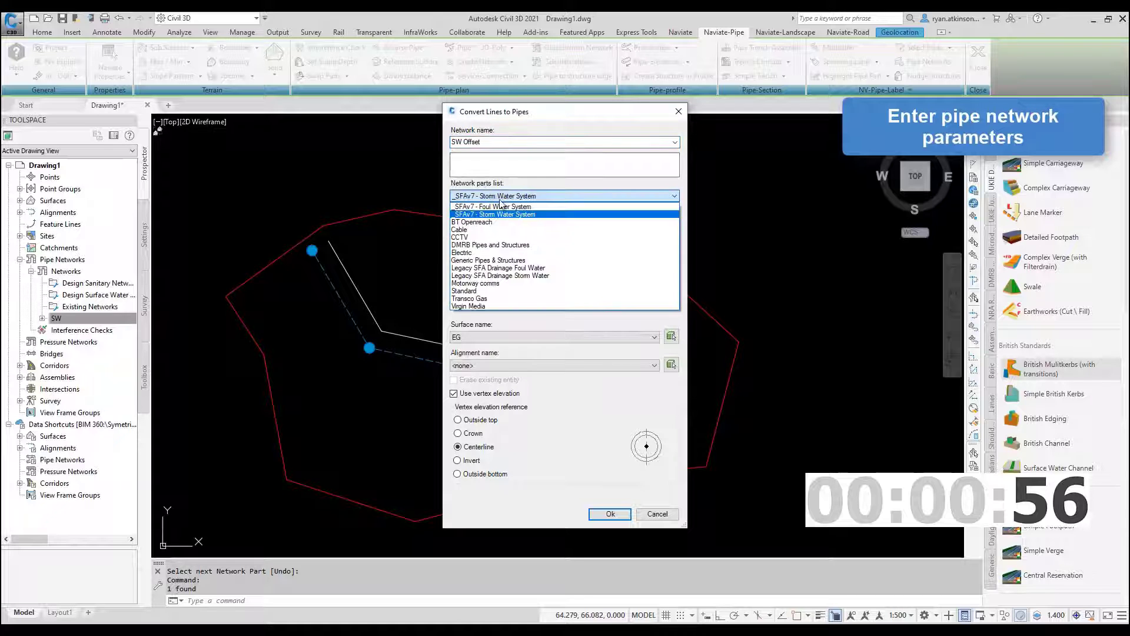
{"action": "left_click", "coordinate": [502, 215]}
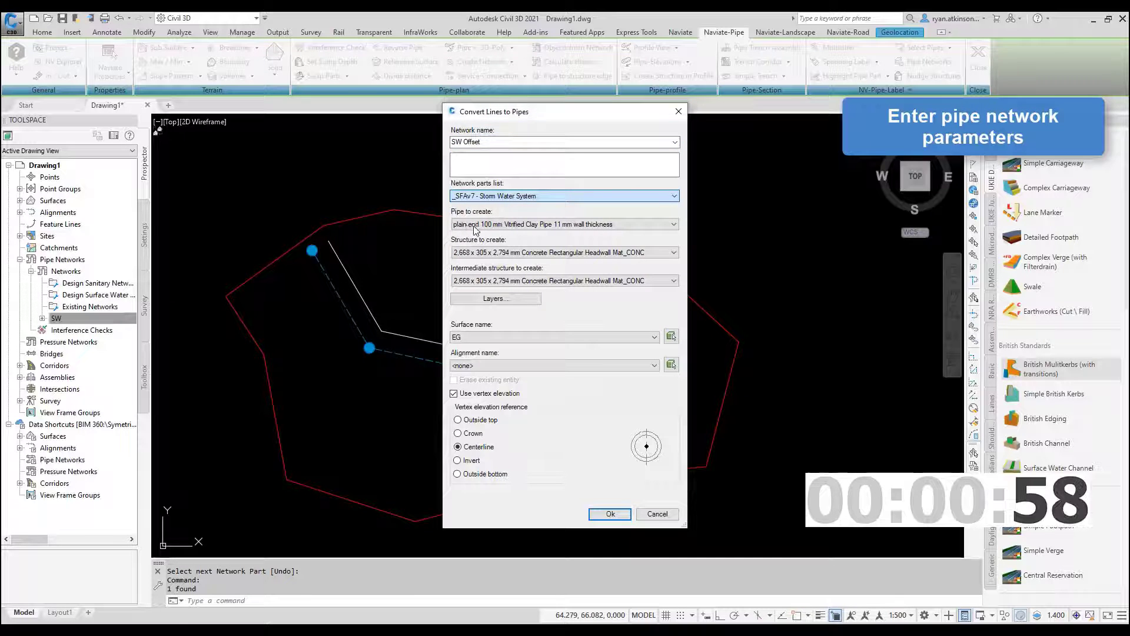
{"action": "left_click", "coordinate": [494, 224]}
{"action": "left_click", "coordinate": [457, 236]}
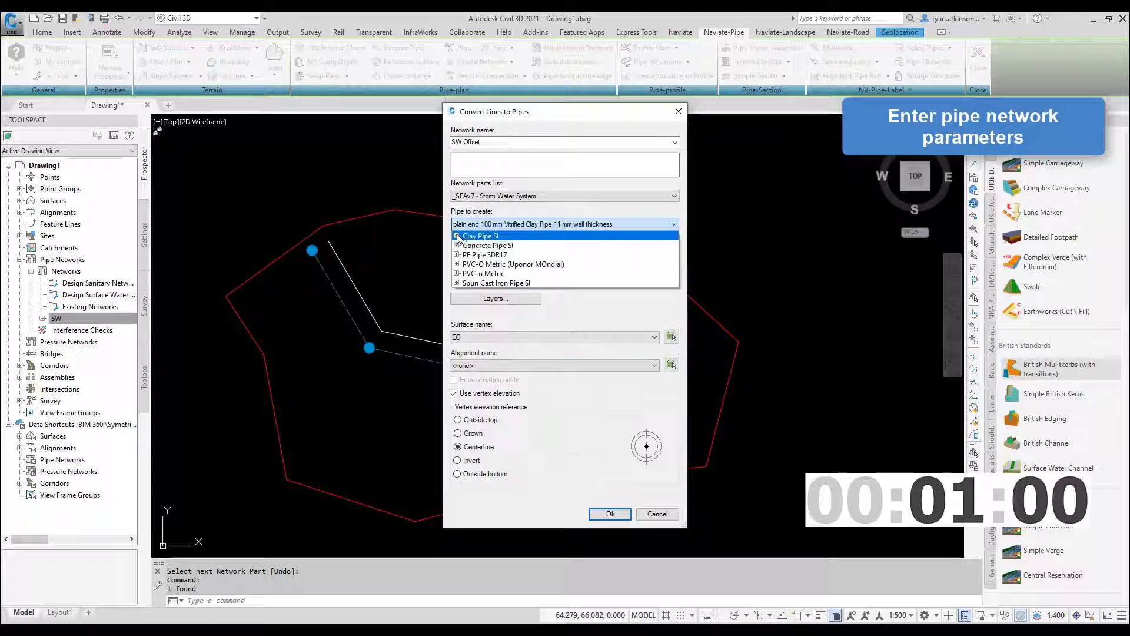
{"action": "left_click", "coordinate": [457, 245]}
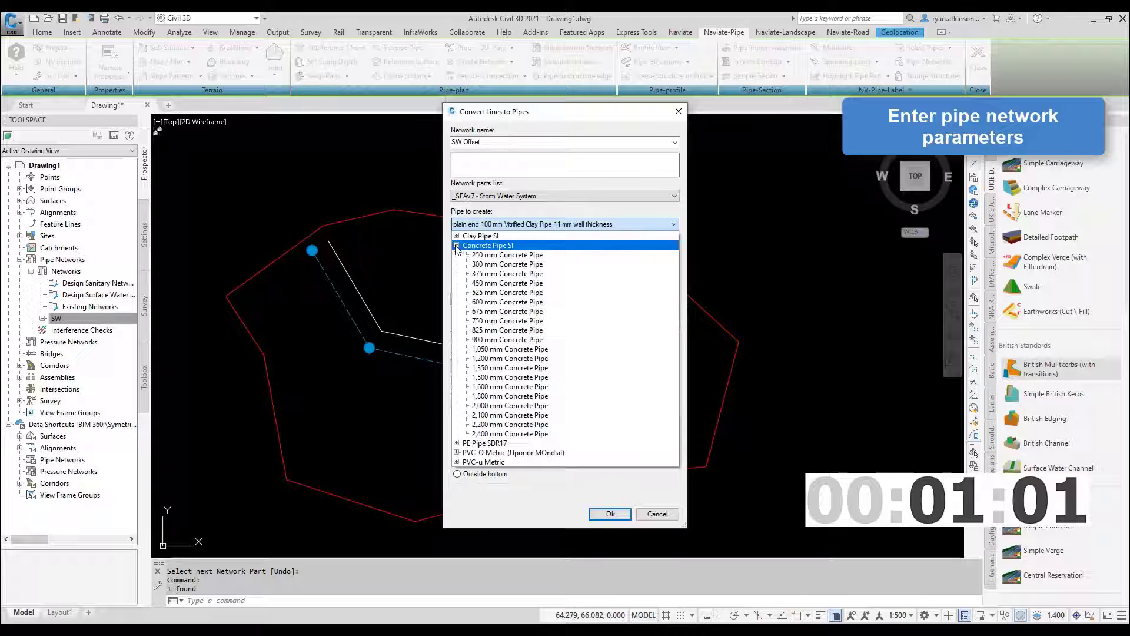
{"action": "left_click", "coordinate": [502, 283]}
- Create the network with 1,350 dia 450 h reducer Type 1A (B.8) structures and 1,350 dia Type 1B Manhole (B.10-B.11) intermediate structures
{"action": "left_click", "coordinate": [506, 252]}
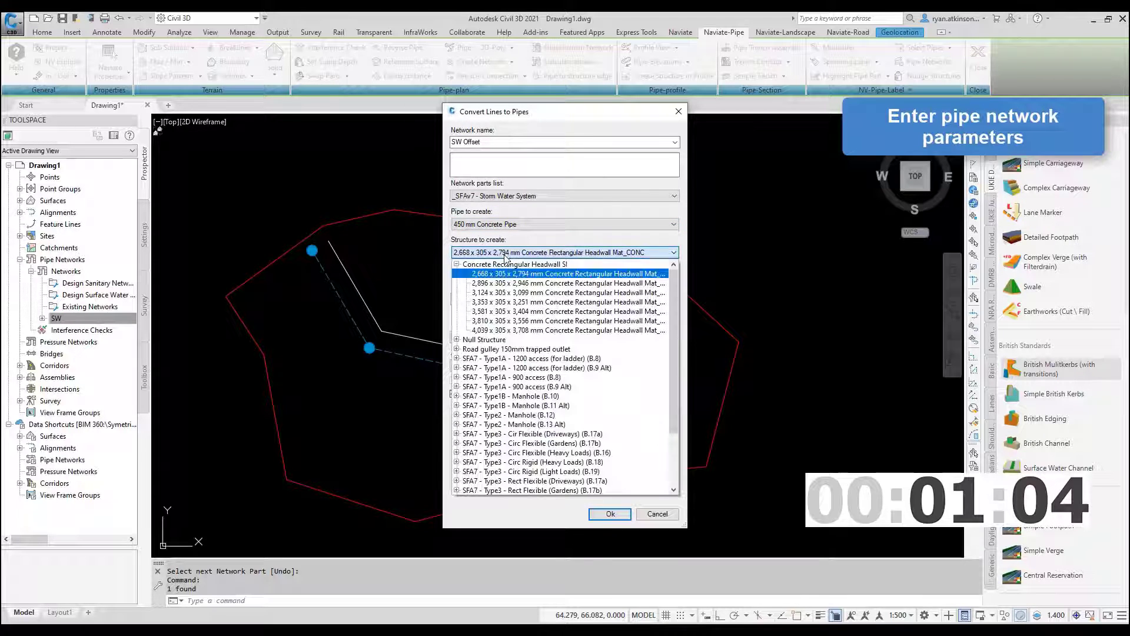
{"action": "left_click", "coordinate": [456, 386]}
{"action": "left_click", "coordinate": [471, 396]}
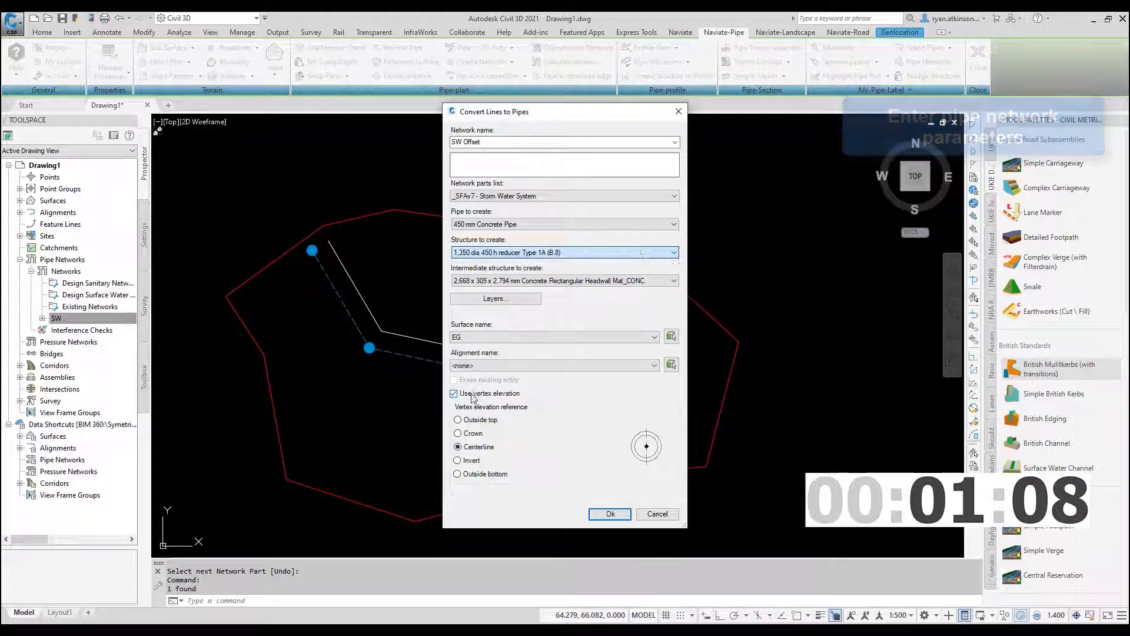
{"action": "left_click", "coordinate": [557, 282]}
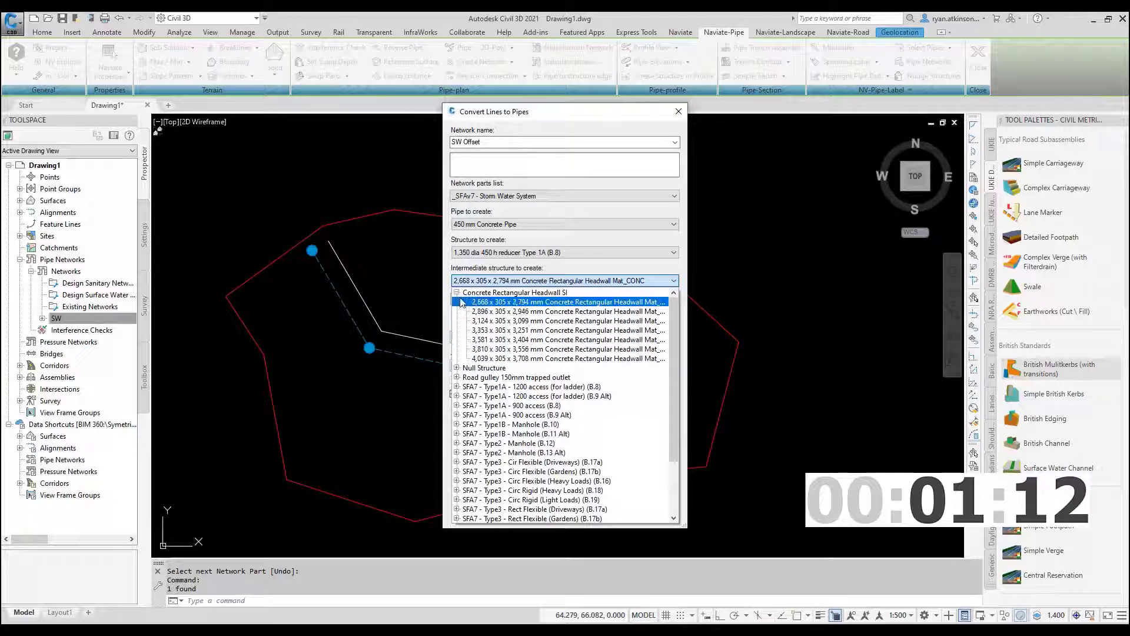
{"action": "left_click", "coordinate": [457, 292]}
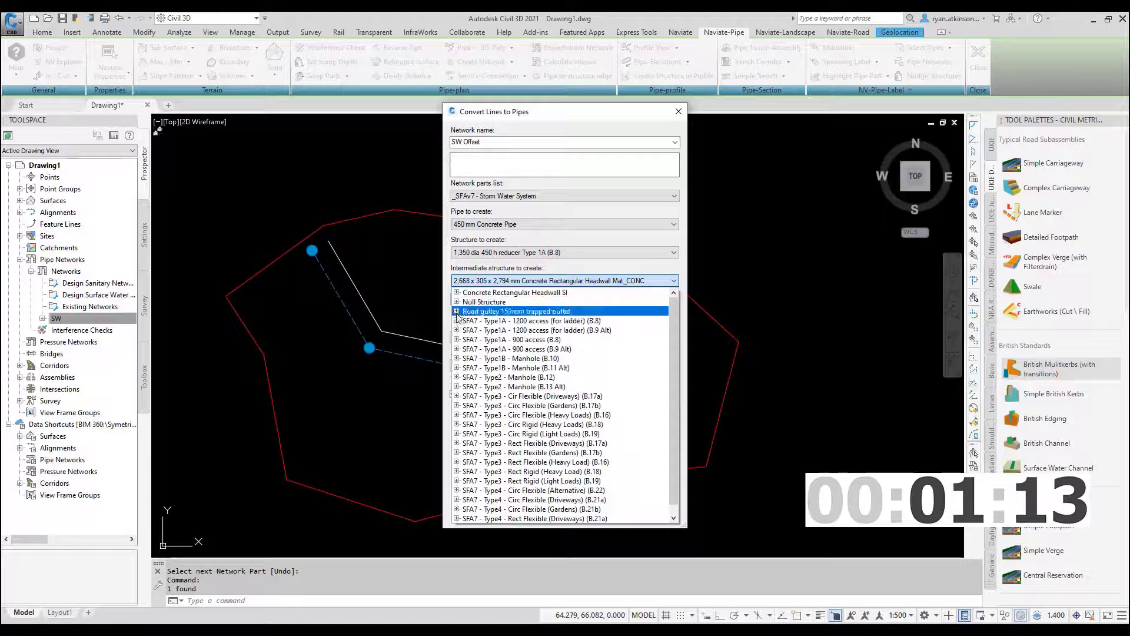
{"action": "left_click", "coordinate": [457, 358]}
{"action": "left_click", "coordinate": [492, 377]}
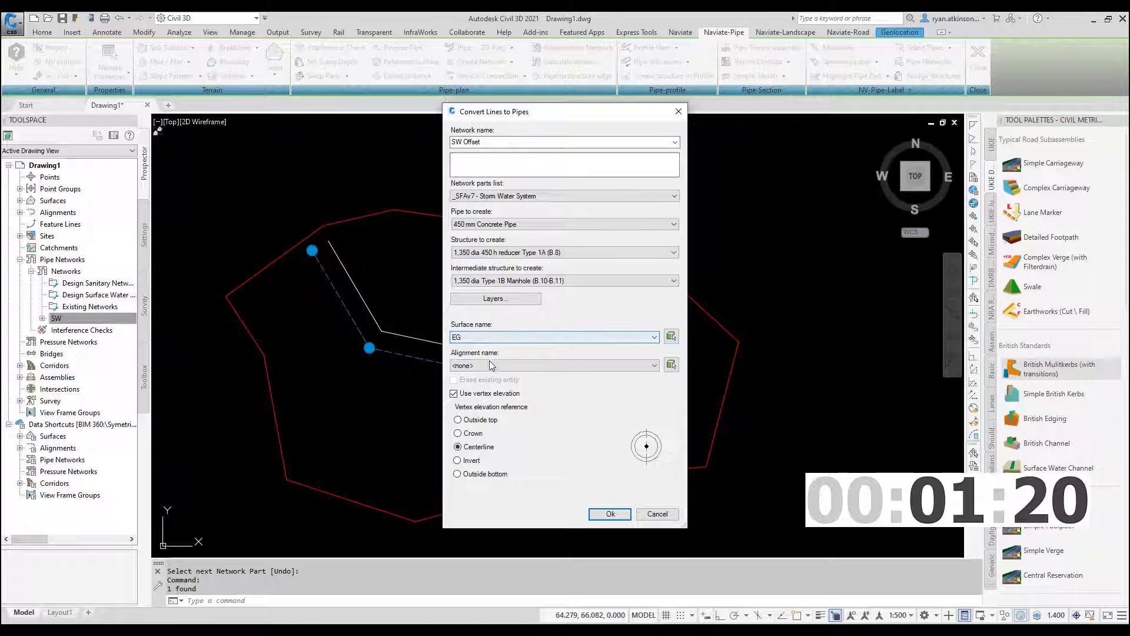
{"action": "left_click", "coordinate": [589, 517]}
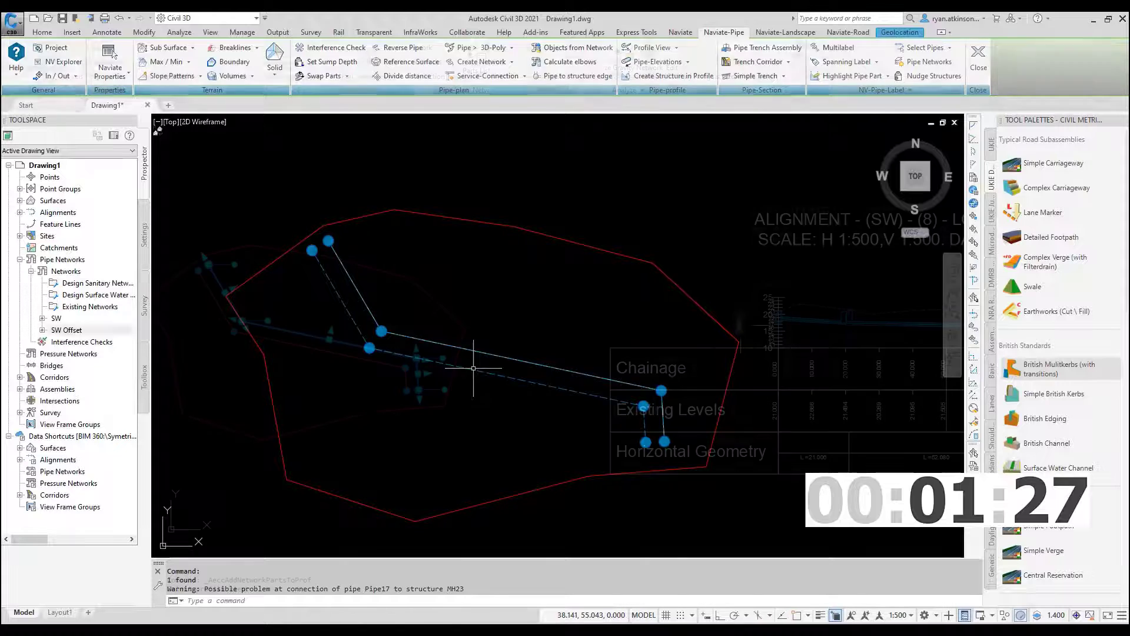
- Inspect the SW Offset pipes and manholes against the SW network in the alignment profile view
{"action": "scroll", "coordinate": [629, 365], "scroll_direction": "up", "scroll_amount": 5}
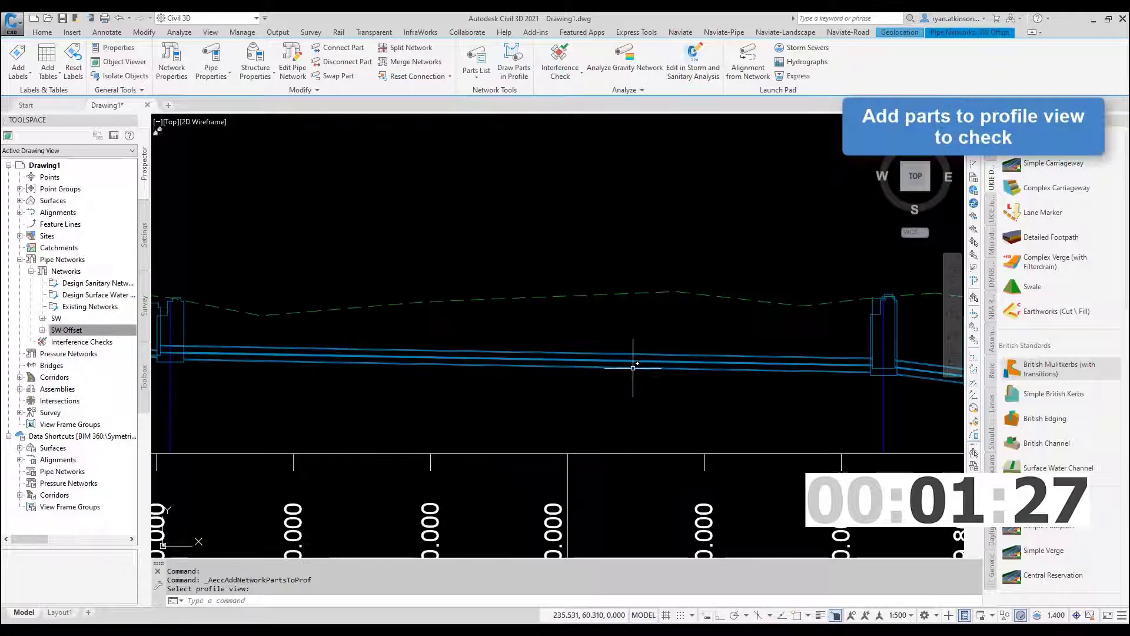
{"action": "scroll", "coordinate": [589, 366], "scroll_direction": "down", "scroll_amount": 5}
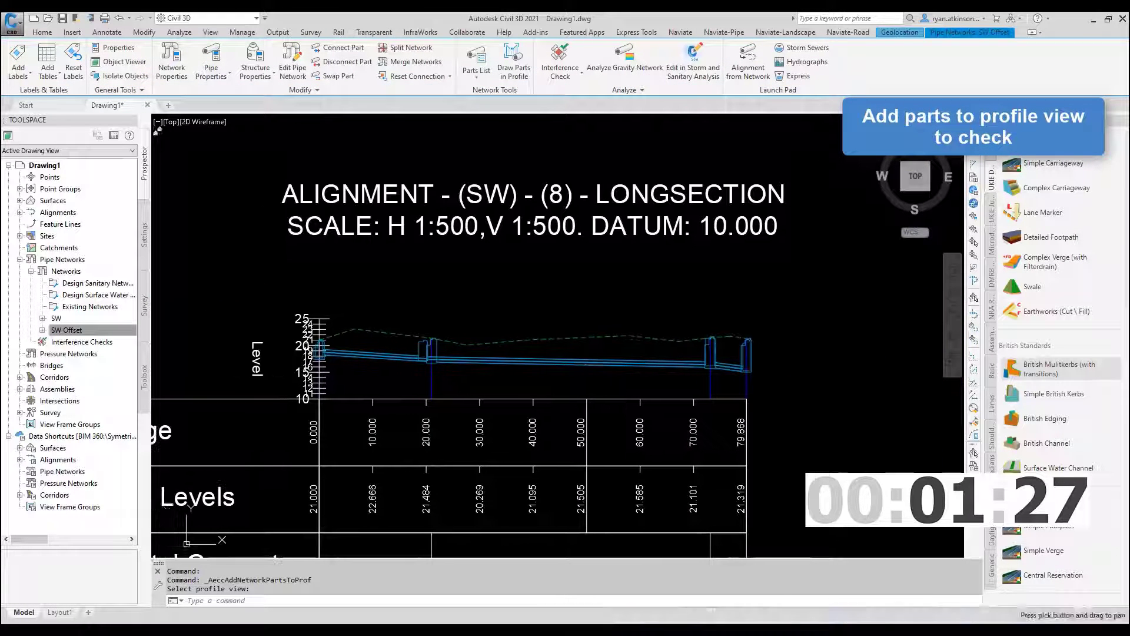